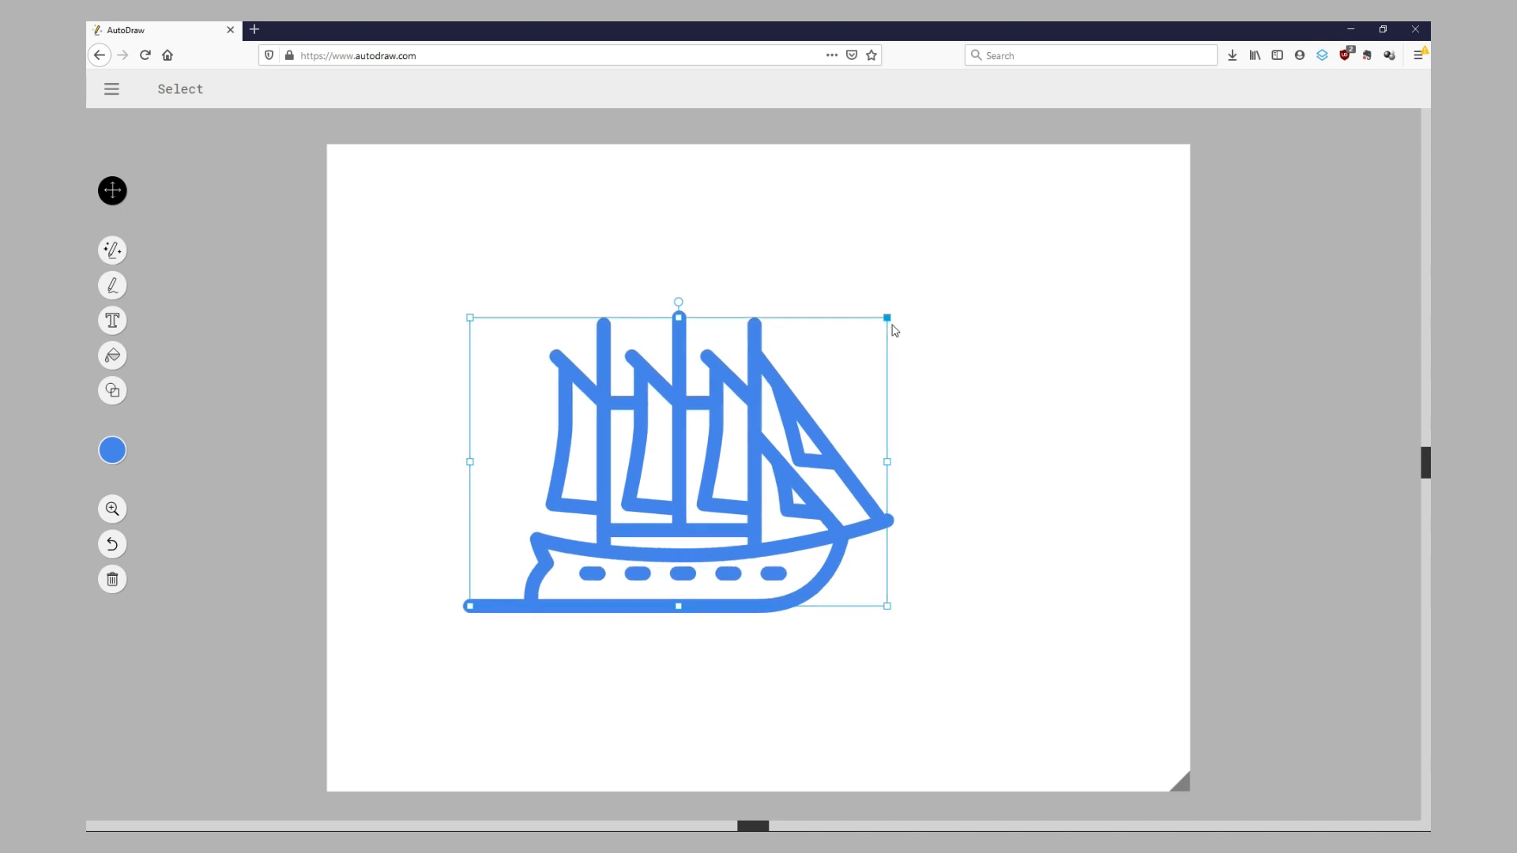
Step: Move the ship to the canvas's left edge and sketch a thin freehand line joining the tops of its first two masts
{"action": "left_click_drag", "start_coordinate": [745, 541], "coordinate": [608, 561]}
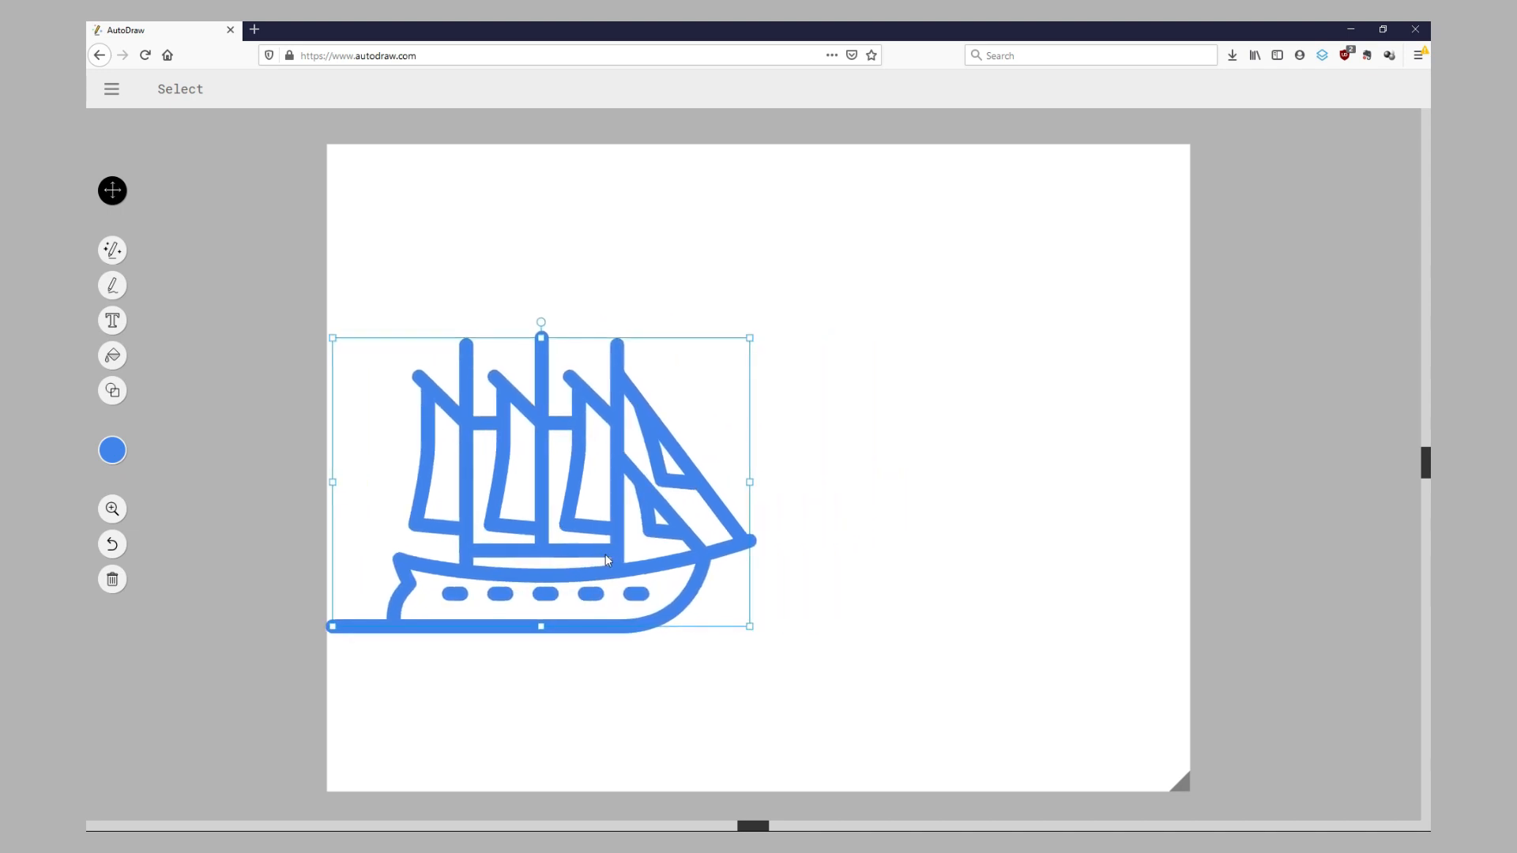
{"action": "left_click", "coordinate": [112, 289]}
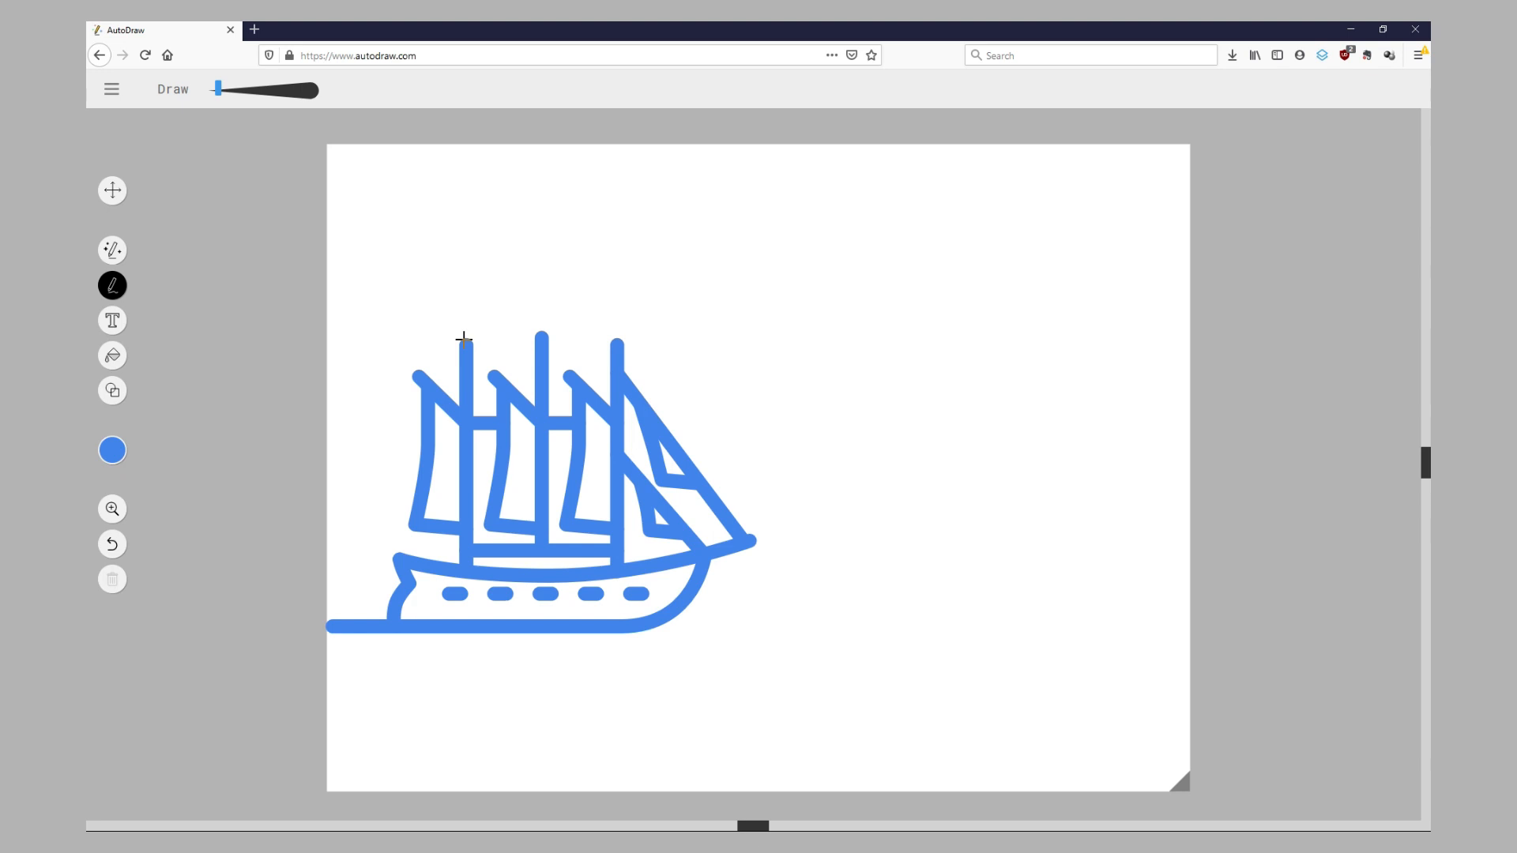
{"action": "mouse_move", "coordinate": [462, 324]}
{"action": "left_mouse_down"}
{"action": "mouse_move", "coordinate": [486, 303]}
{"action": "mouse_move", "coordinate": [538, 316]}
{"action": "mouse_move", "coordinate": [543, 339]}
{"action": "left_mouse_up"}
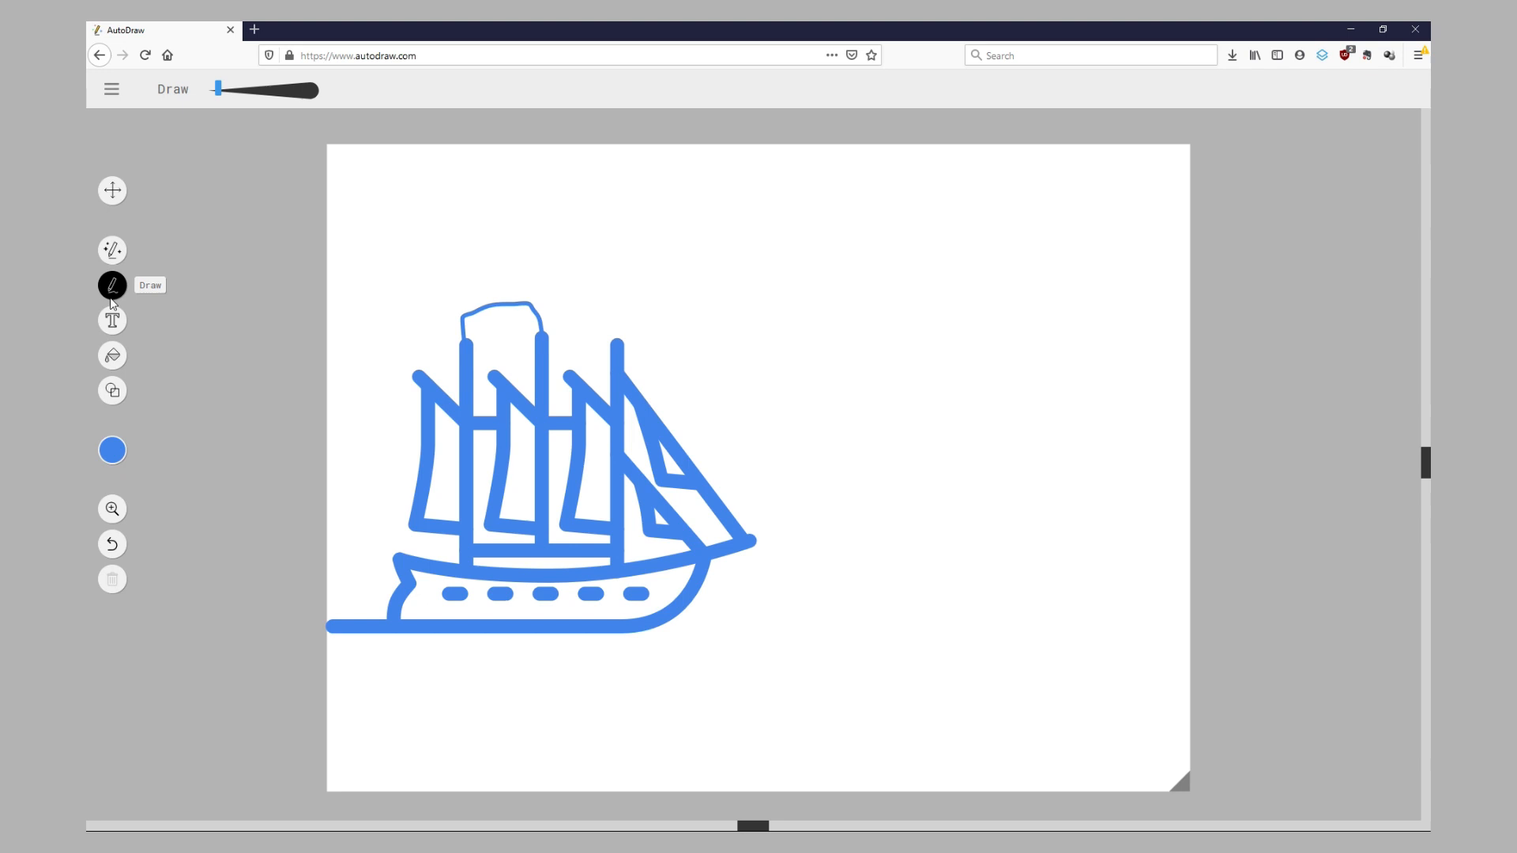
Step: Add the text "the salier boat" in the empty area to the right of the ship
{"action": "left_click", "coordinate": [122, 321]}
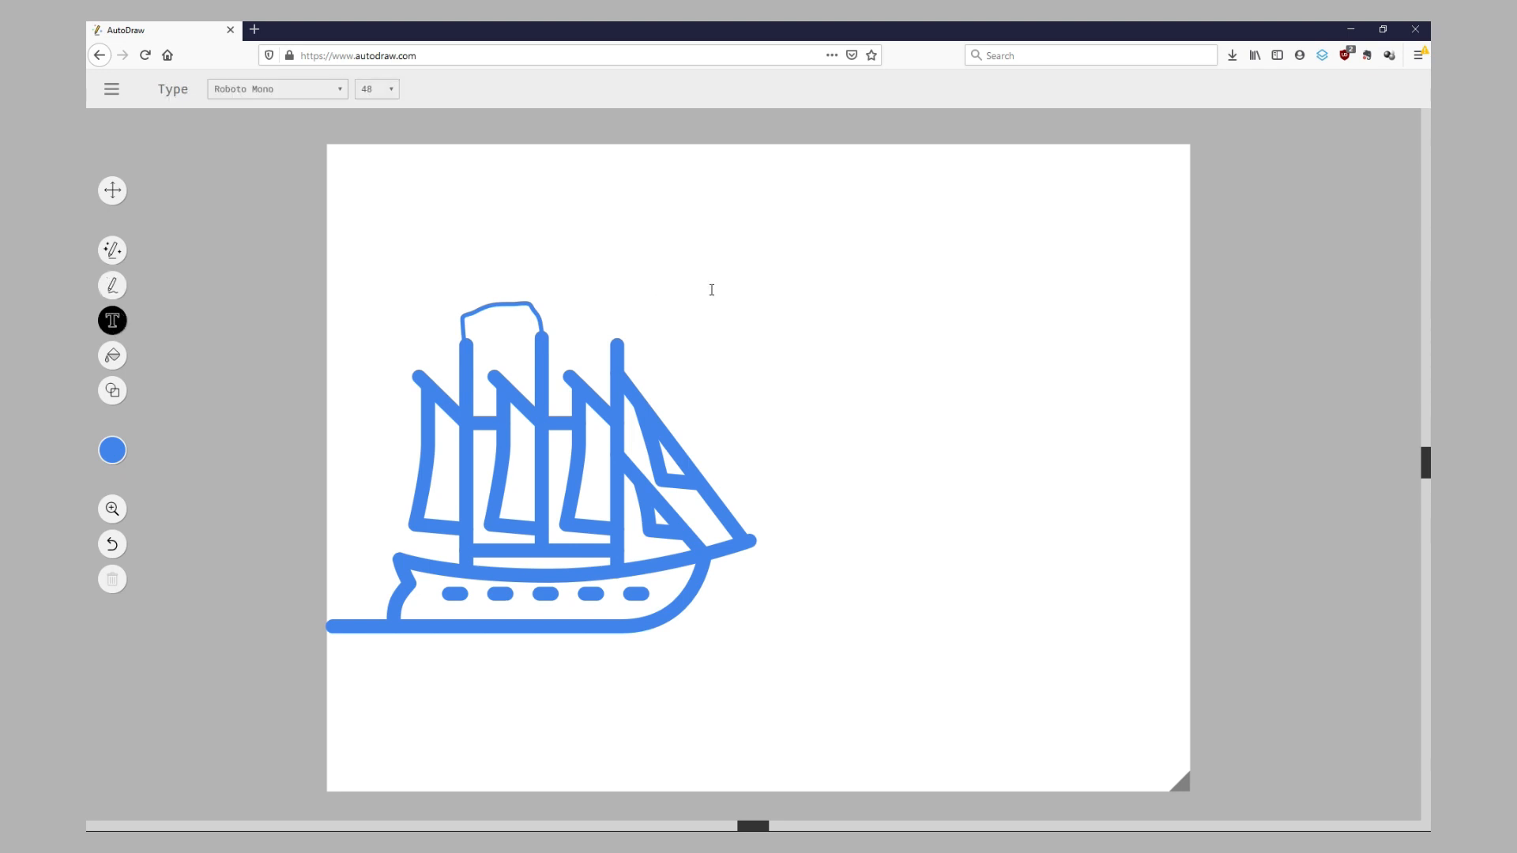
{"action": "left_click", "coordinate": [821, 335]}
{"action": "type", "text": "the salier boat"}
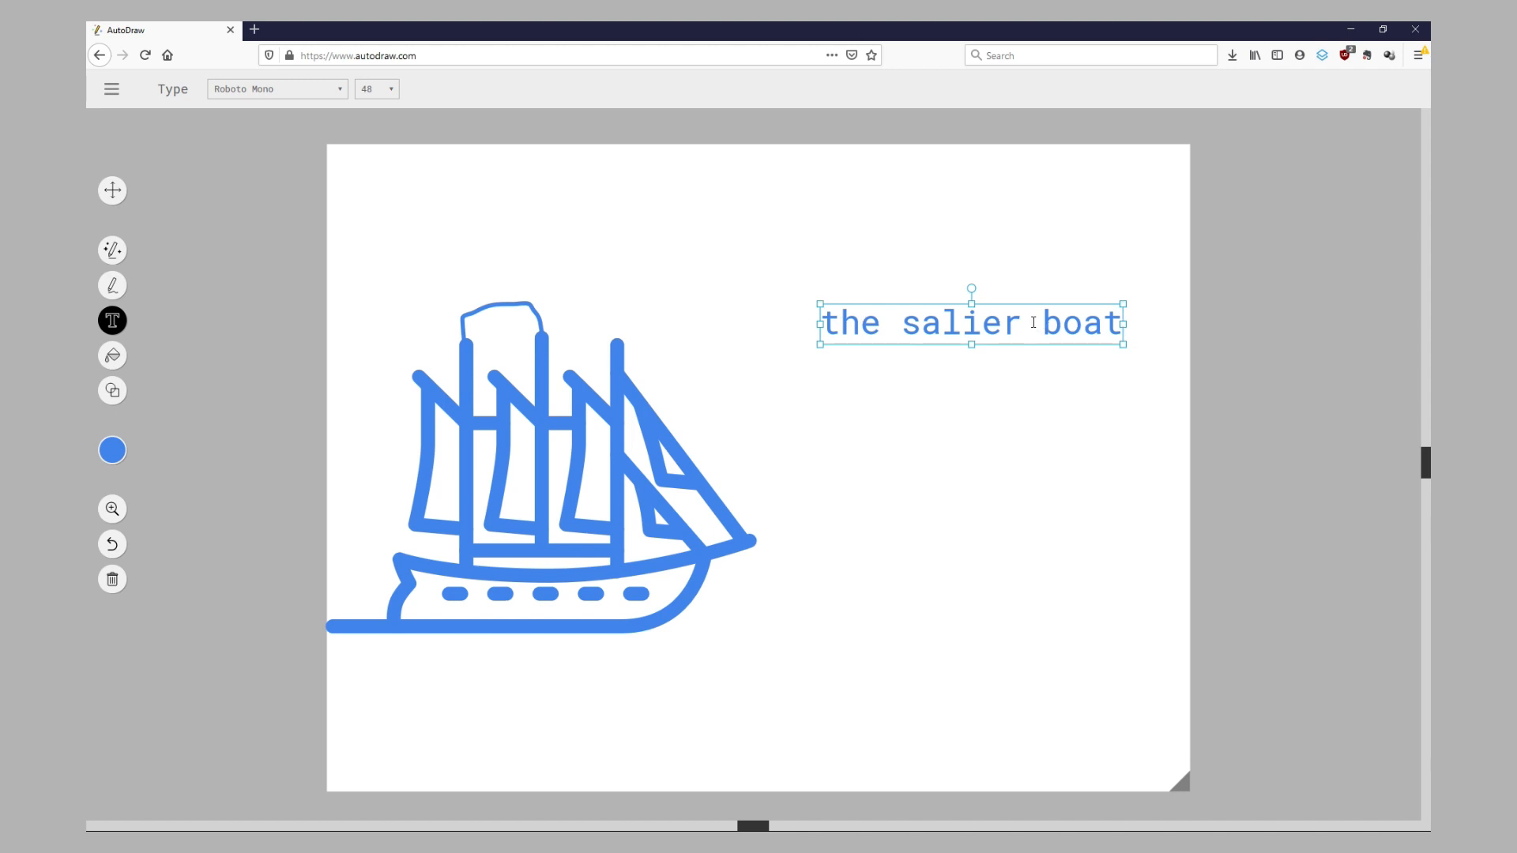
{"action": "left_click_drag", "start_coordinate": [1117, 324], "coordinate": [777, 340]}
Step: Change the caption's font to Rubik Mono One, try size 18 and set the size back to 48
{"action": "left_click", "coordinate": [335, 93]}
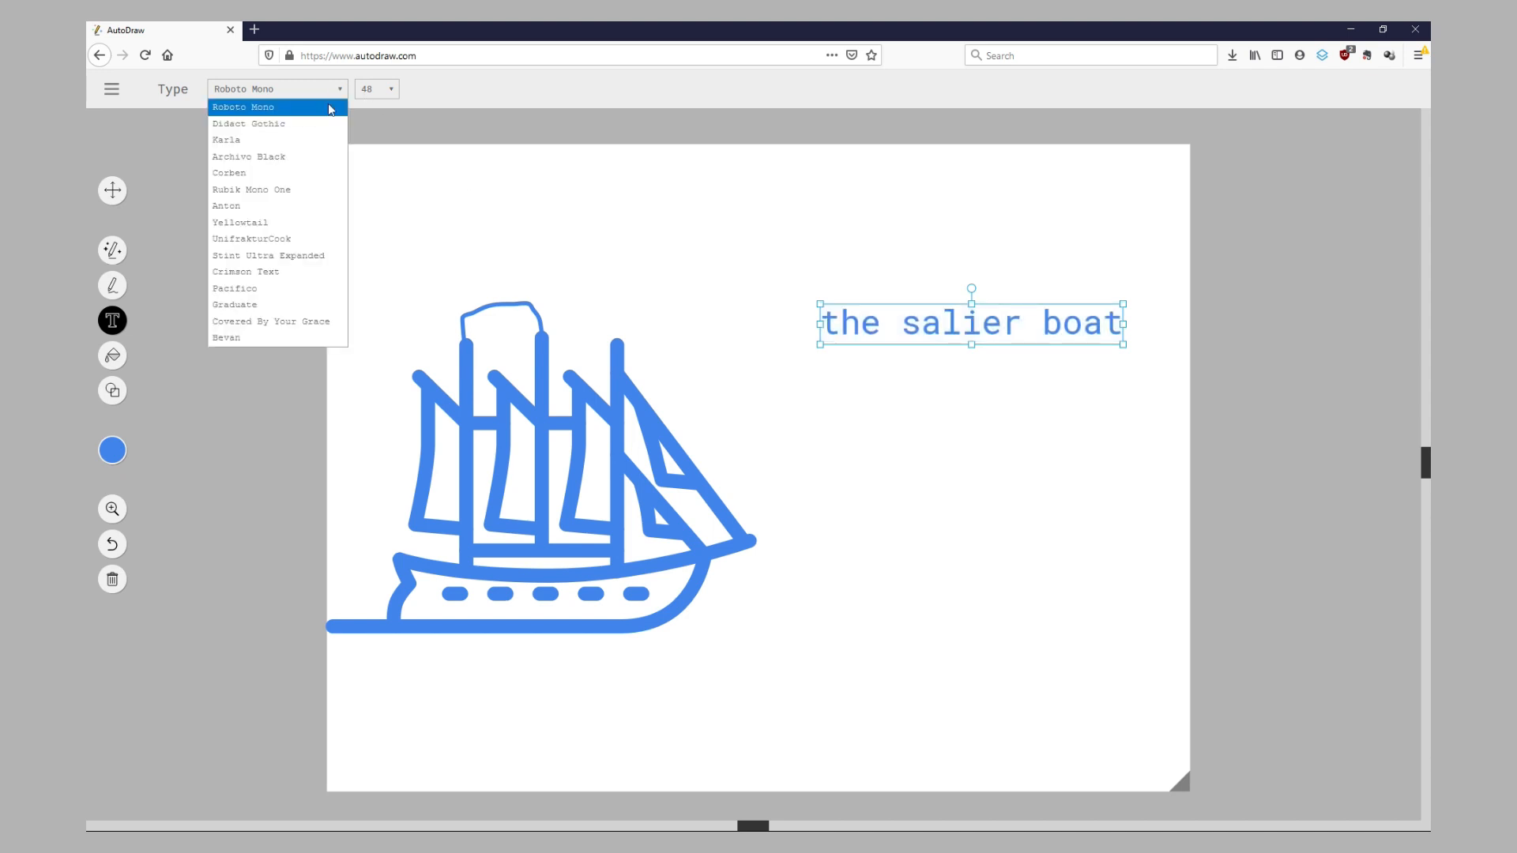
{"action": "left_click", "coordinate": [289, 190]}
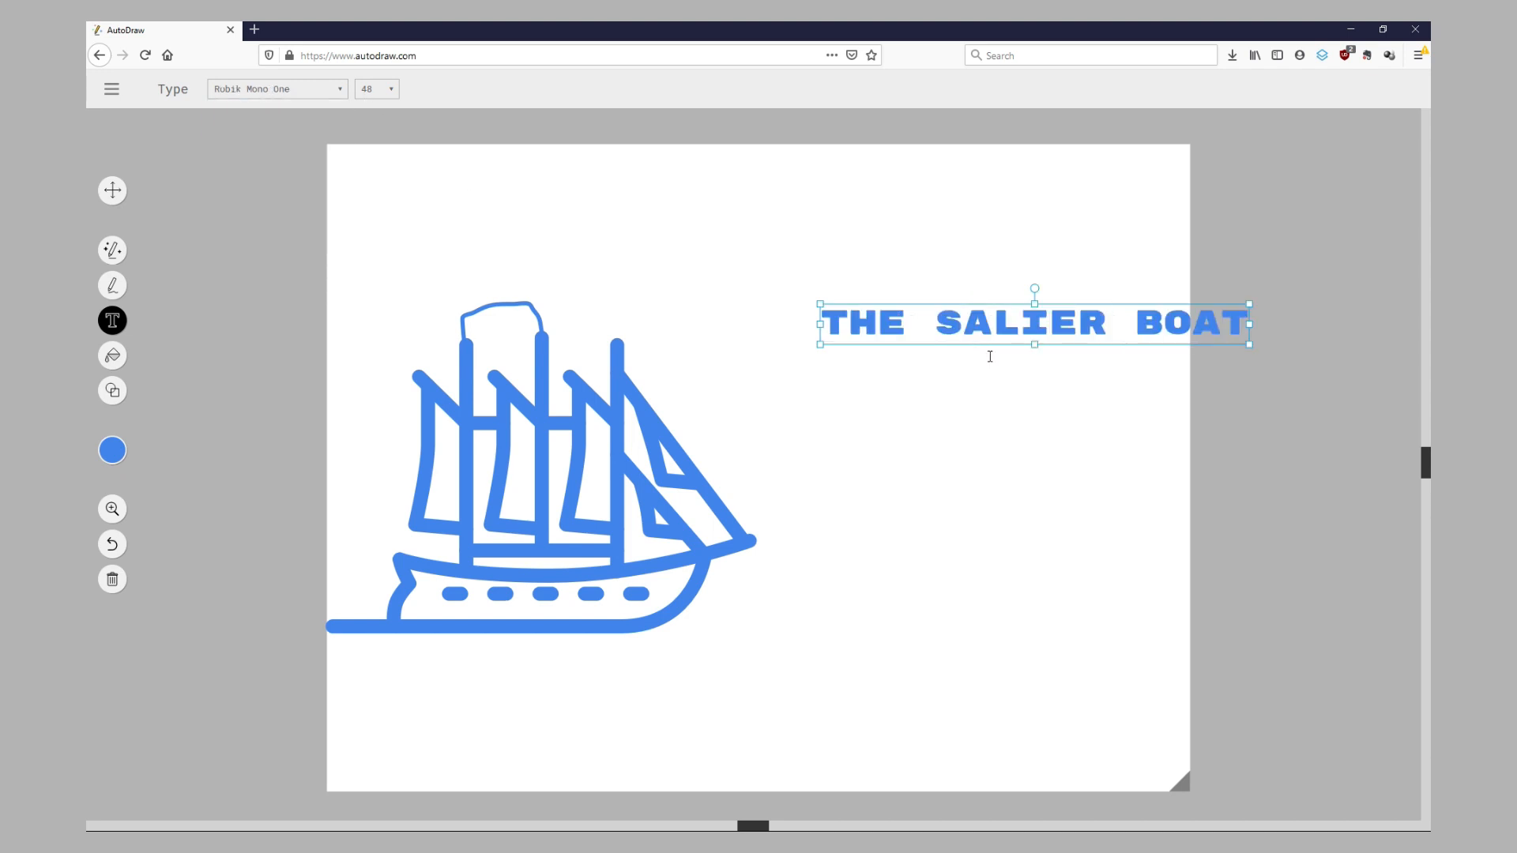
{"action": "left_click", "coordinate": [391, 88]}
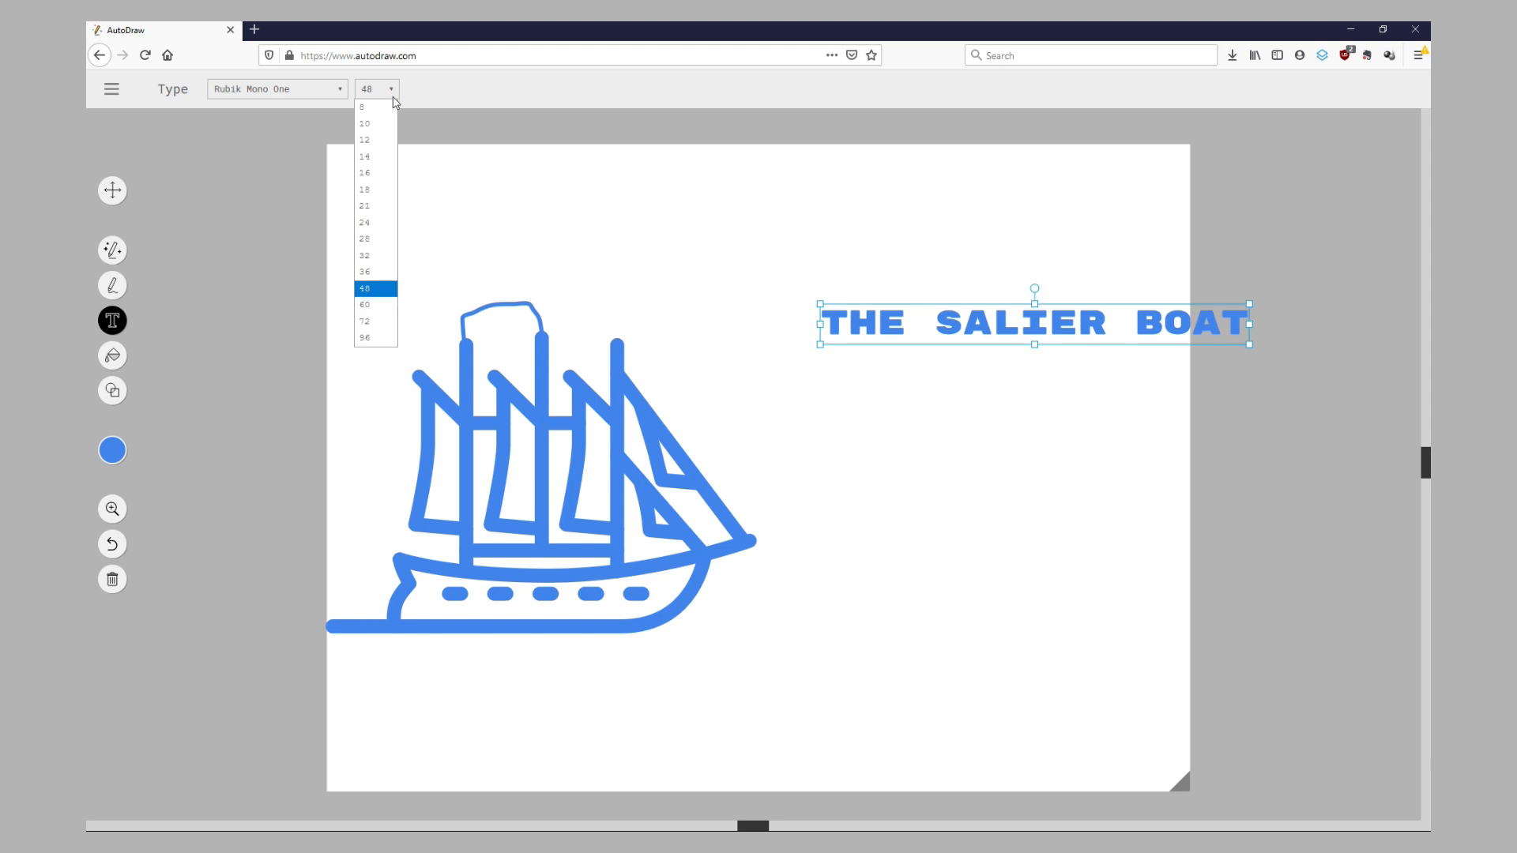
{"action": "left_click", "coordinate": [383, 190]}
{"action": "left_click", "coordinate": [391, 91]}
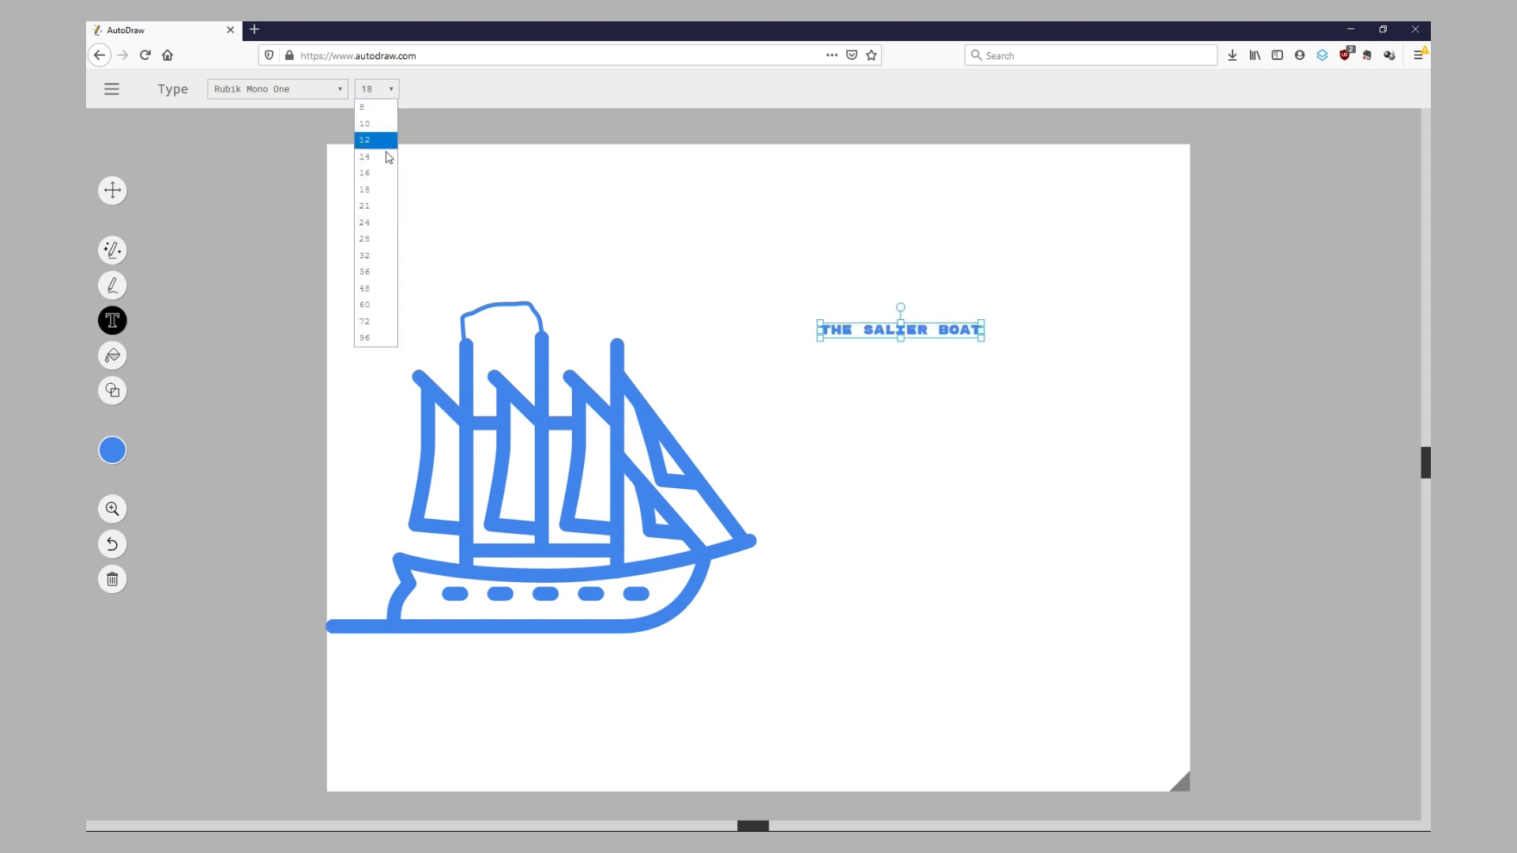
{"action": "left_click", "coordinate": [387, 288]}
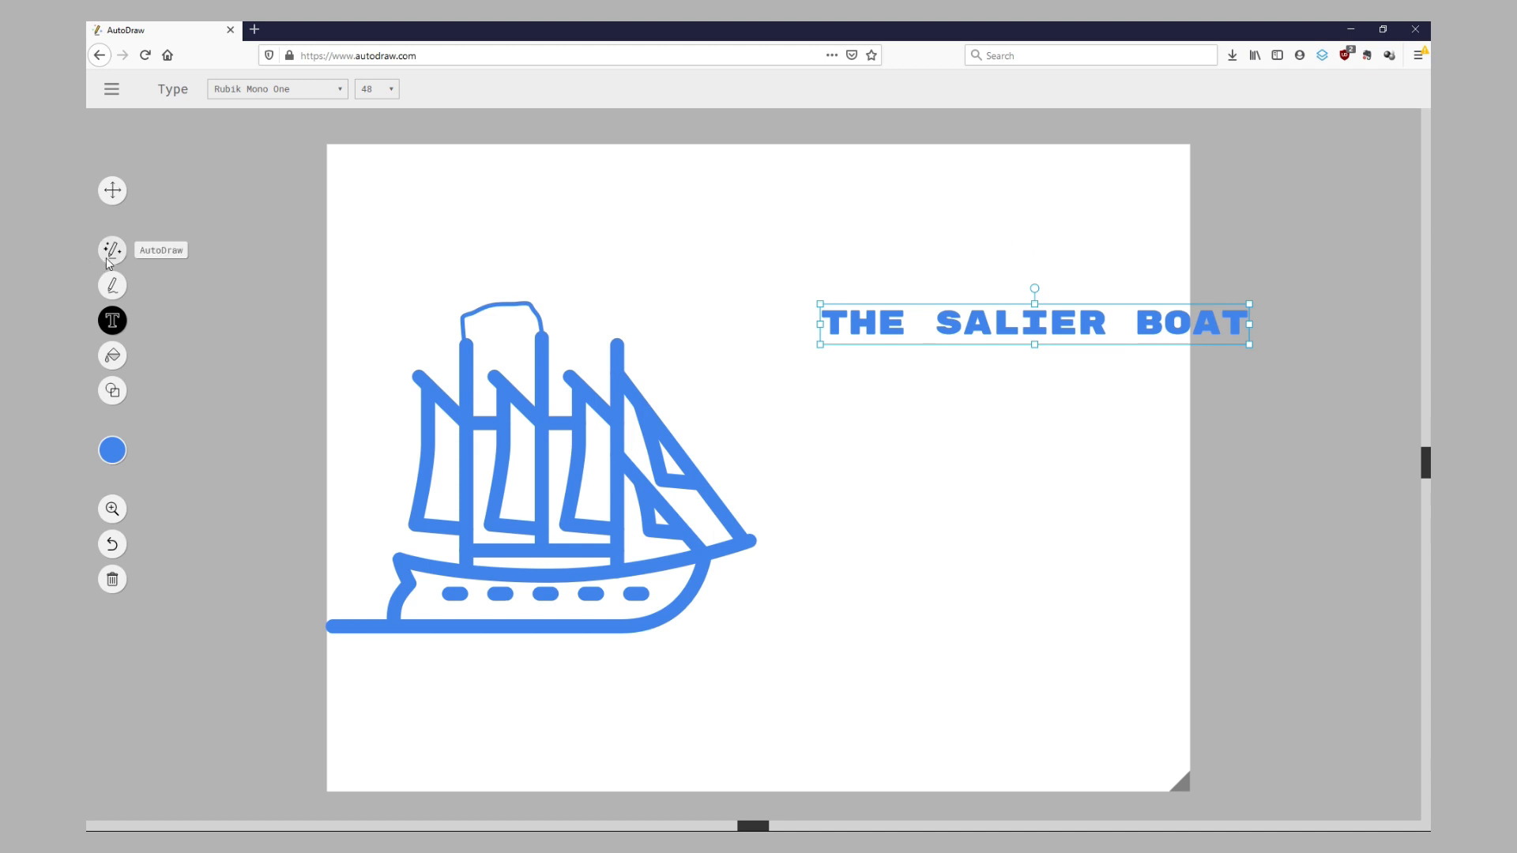
Step: Move the caption closer to the ship so it fits on the canvas, and scale it down slightly
{"action": "left_click", "coordinate": [112, 190]}
{"action": "left_click_drag", "start_coordinate": [891, 345], "coordinate": [751, 326]}
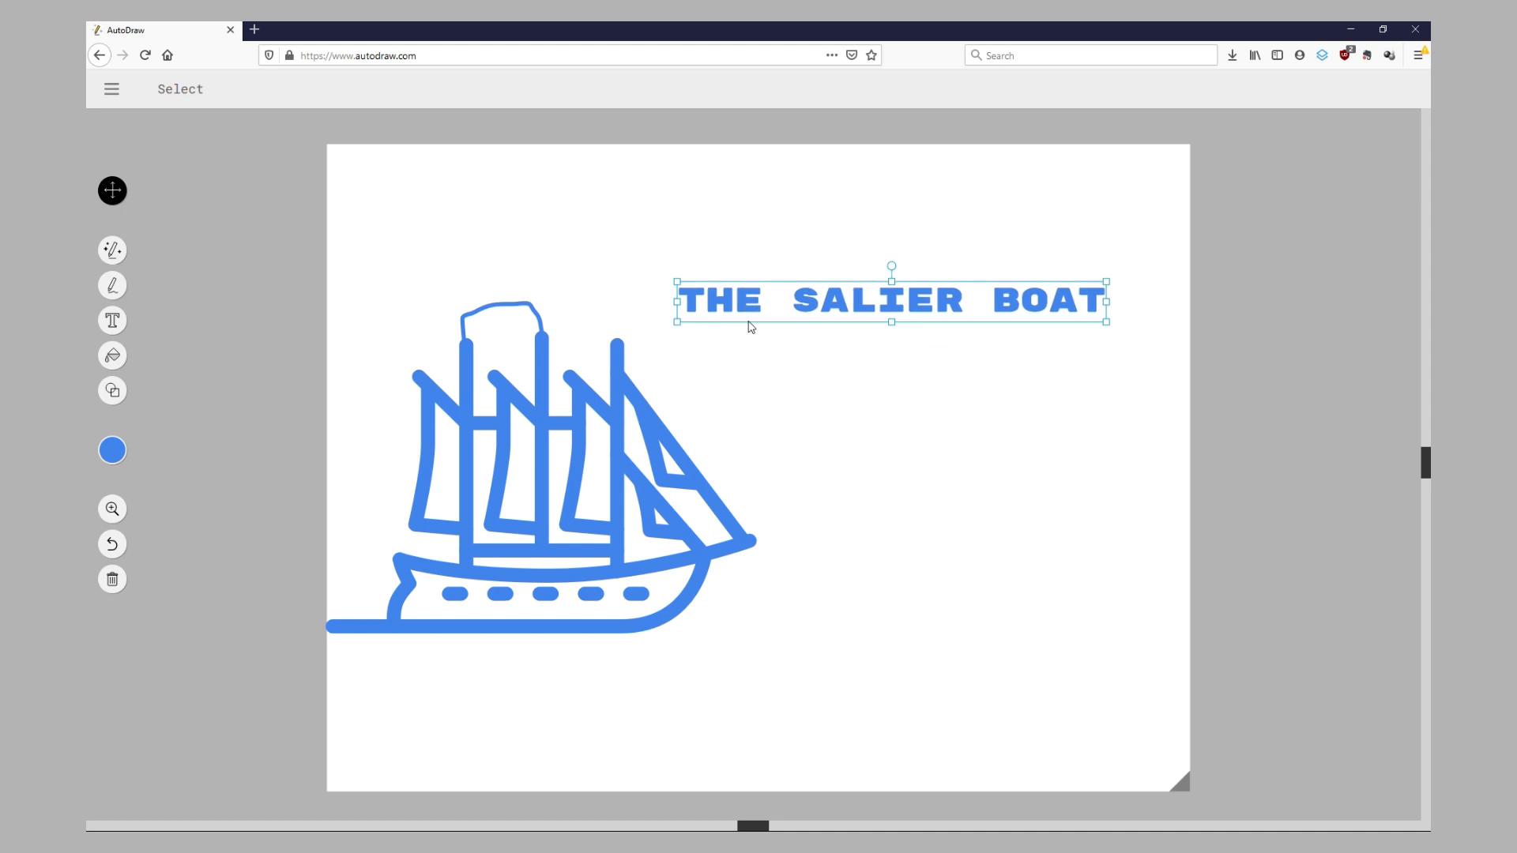
{"action": "left_click_drag", "start_coordinate": [1106, 321], "coordinate": [1086, 318]}
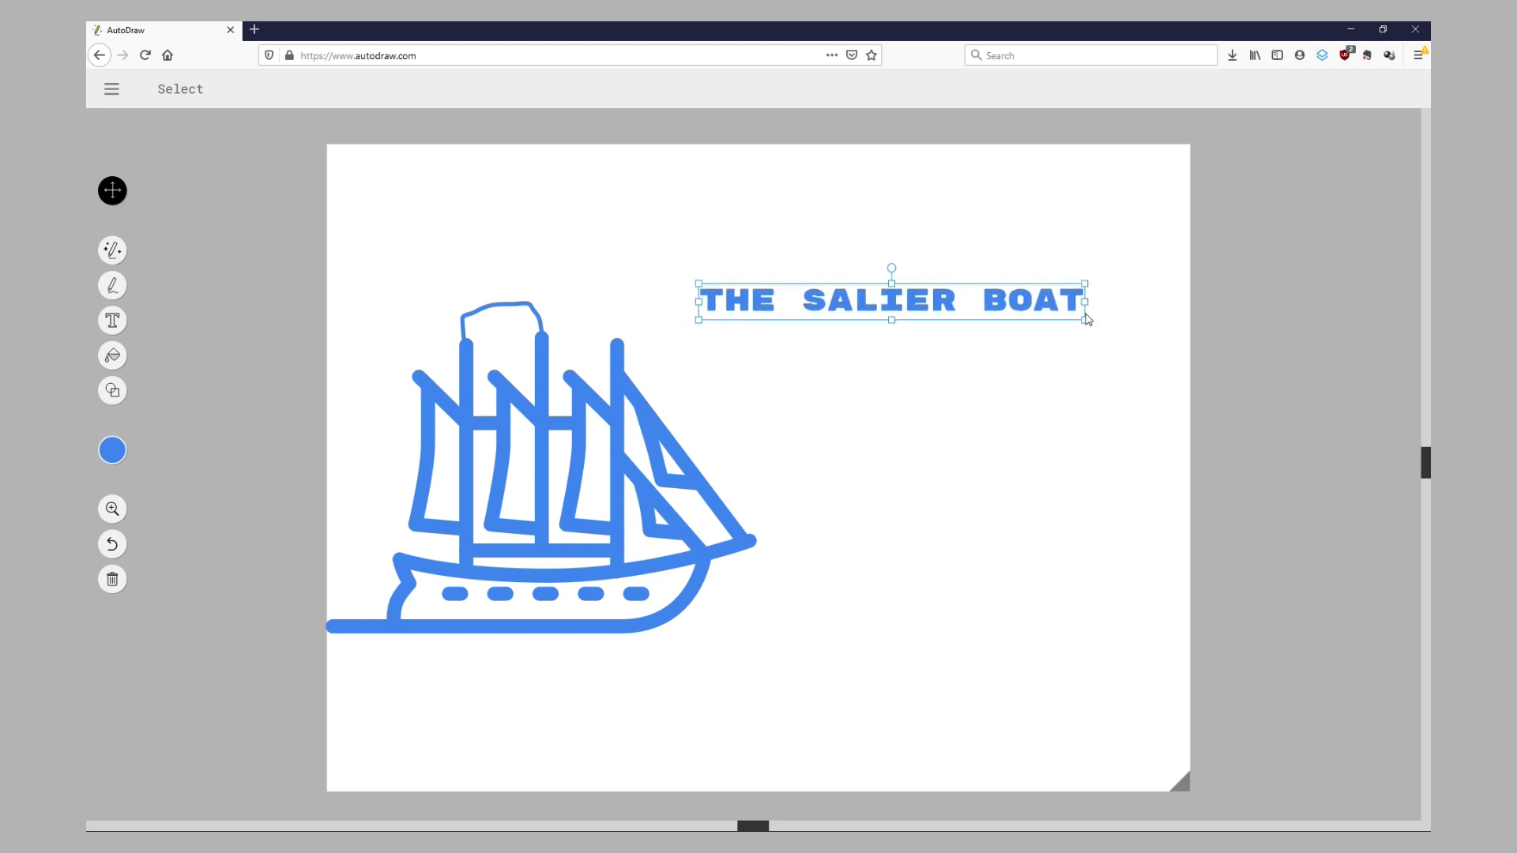
Step: Look through the available colour swatches, choose red and recolour the ship with the Fill tool
{"action": "left_click", "coordinate": [115, 365]}
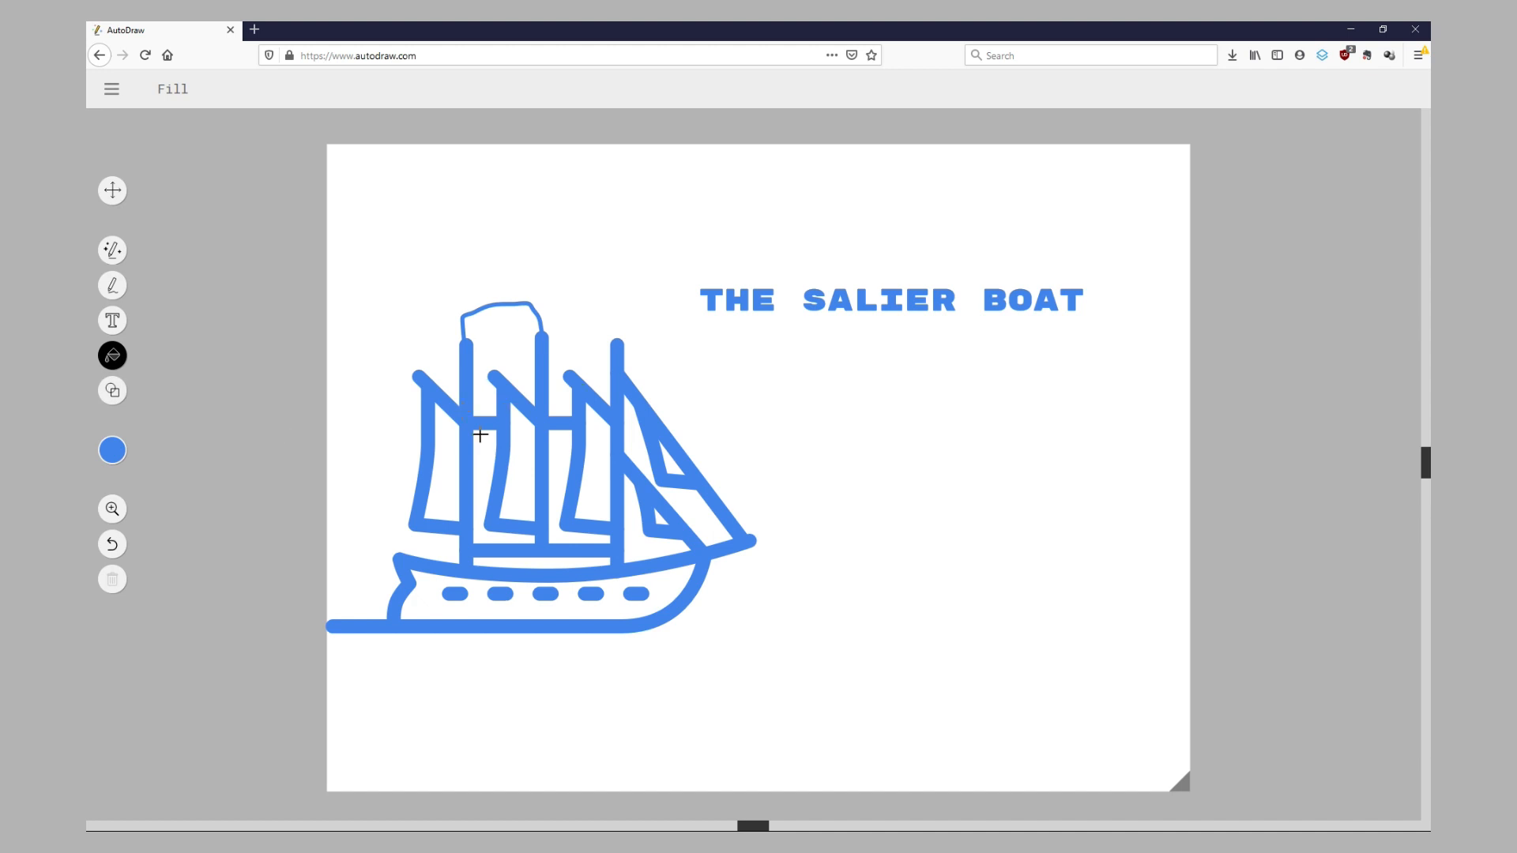
{"action": "left_click", "coordinate": [113, 456]}
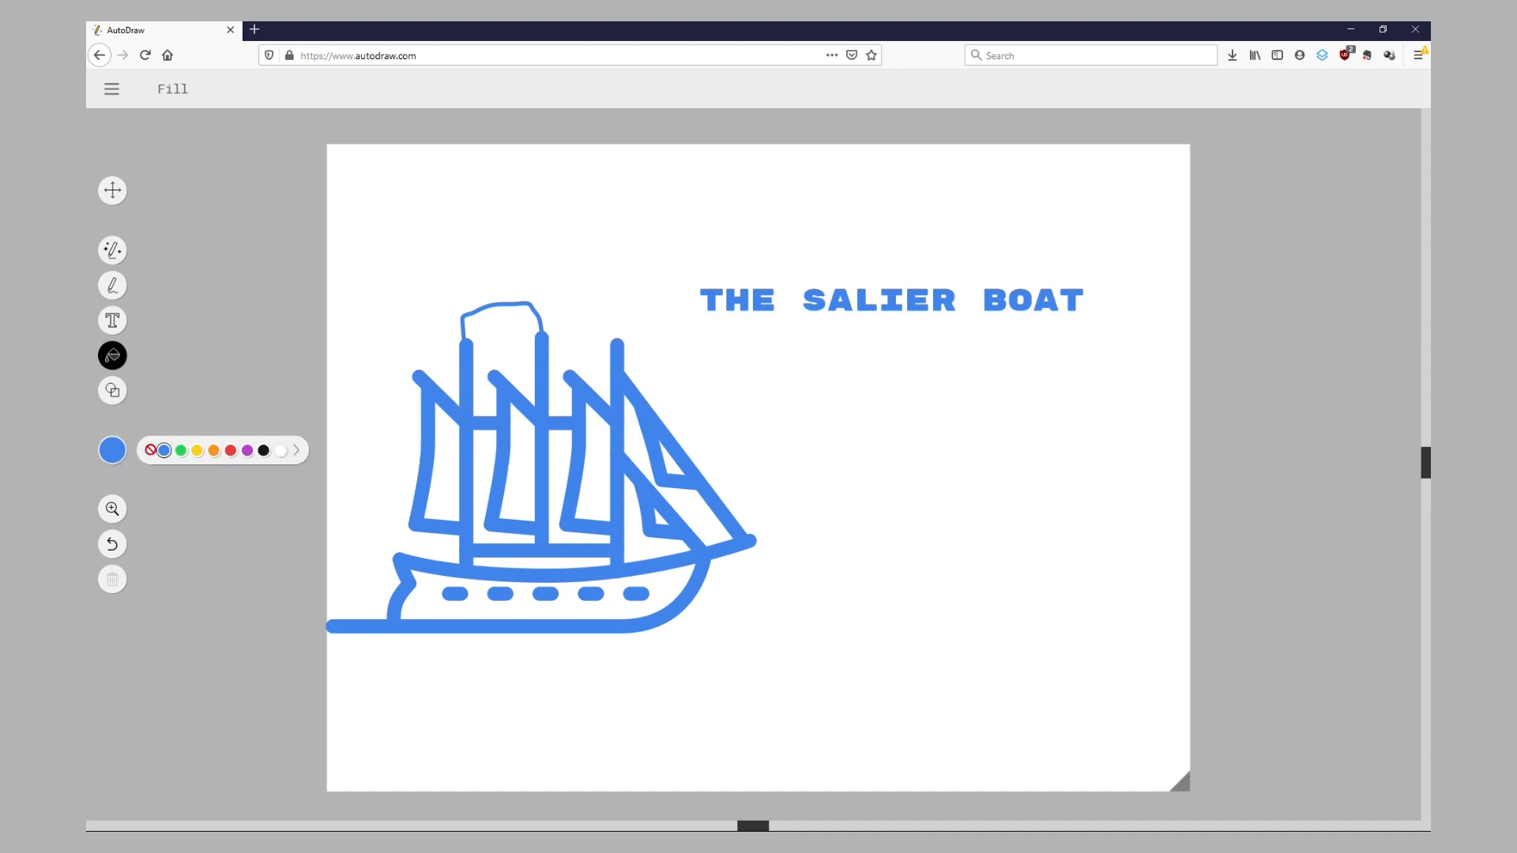
{"action": "left_click", "coordinate": [298, 452]}
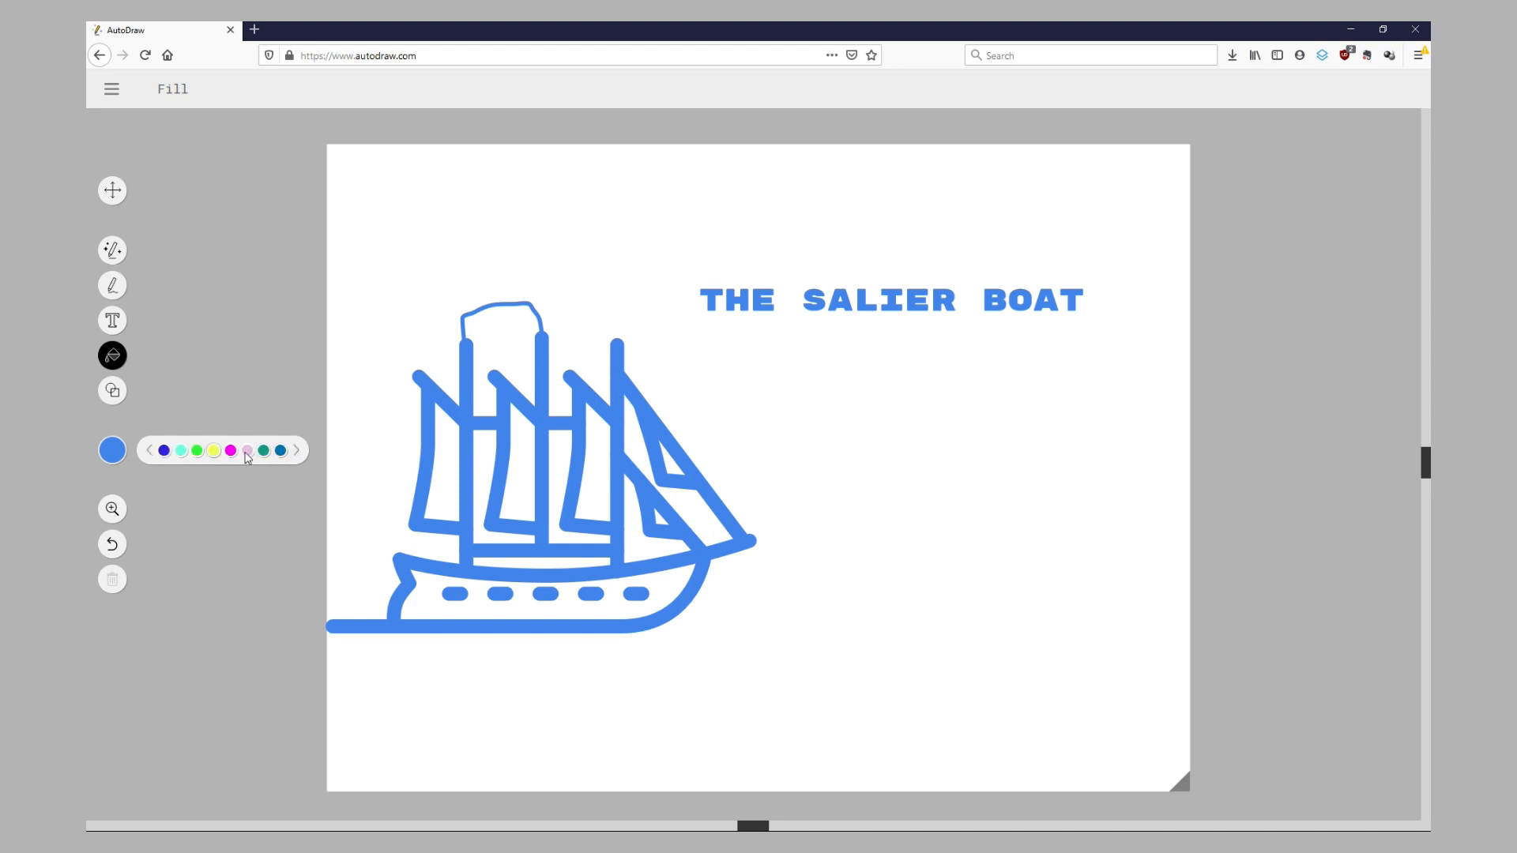
{"action": "left_click", "coordinate": [297, 452]}
{"action": "left_click", "coordinate": [297, 452]}
{"action": "left_click", "coordinate": [148, 452]}
{"action": "left_click", "coordinate": [148, 452]}
{"action": "left_click", "coordinate": [148, 452]}
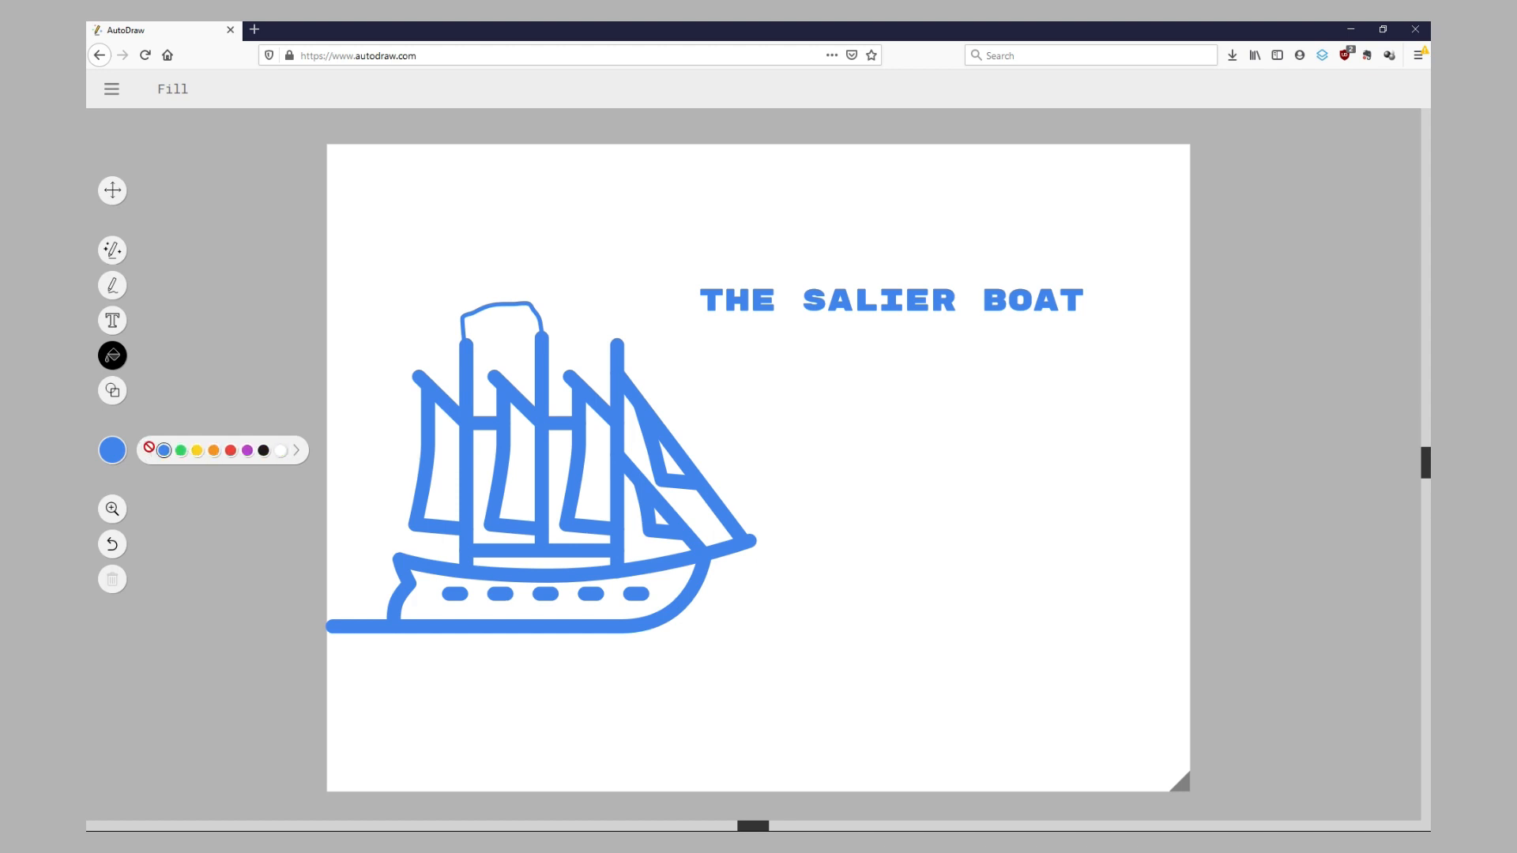
{"action": "left_click", "coordinate": [230, 451]}
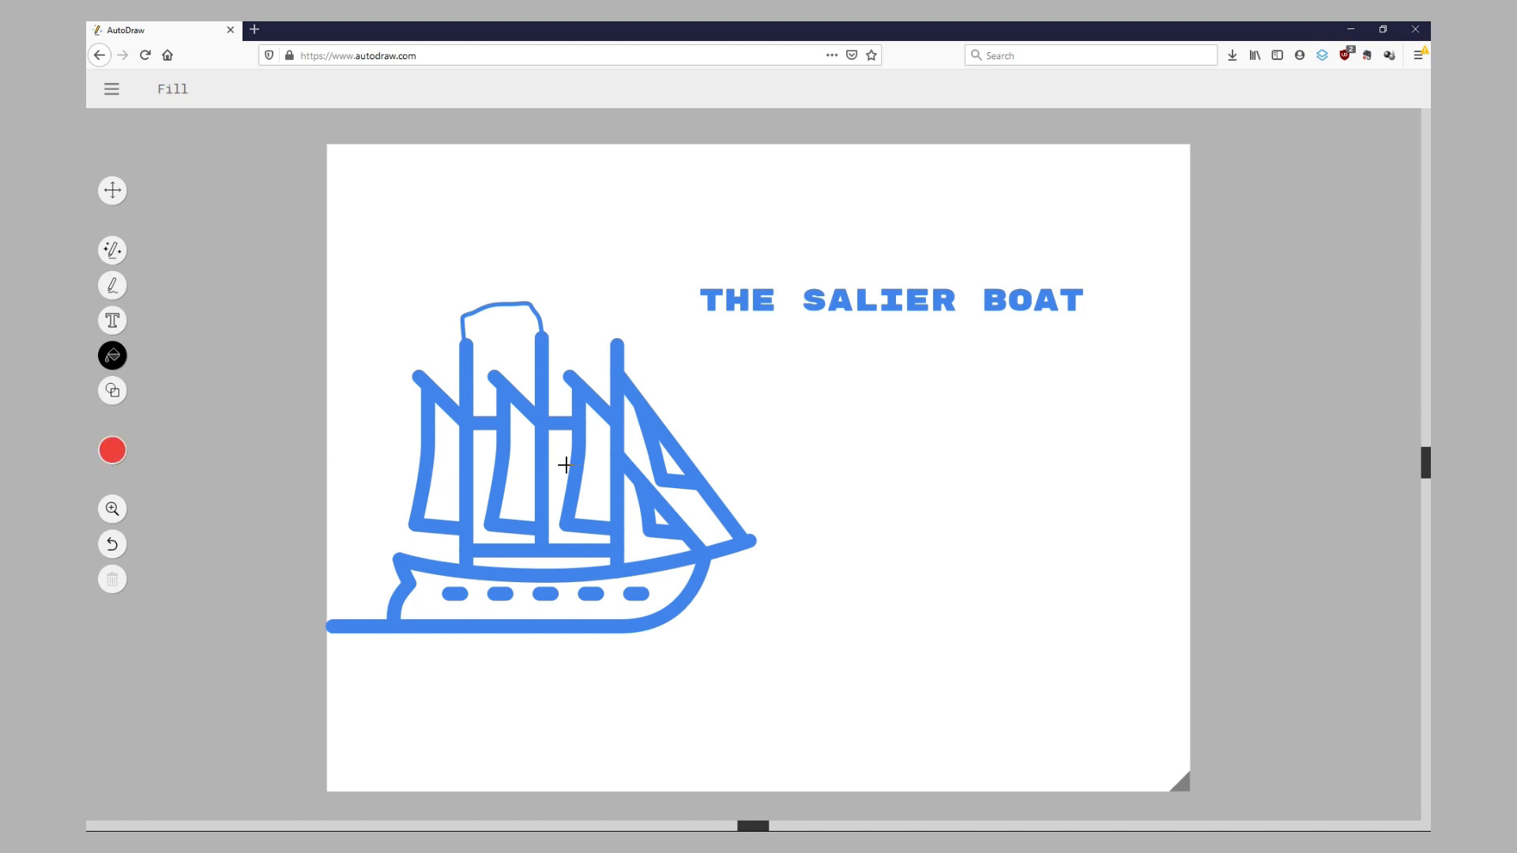
{"action": "left_click", "coordinate": [506, 448]}
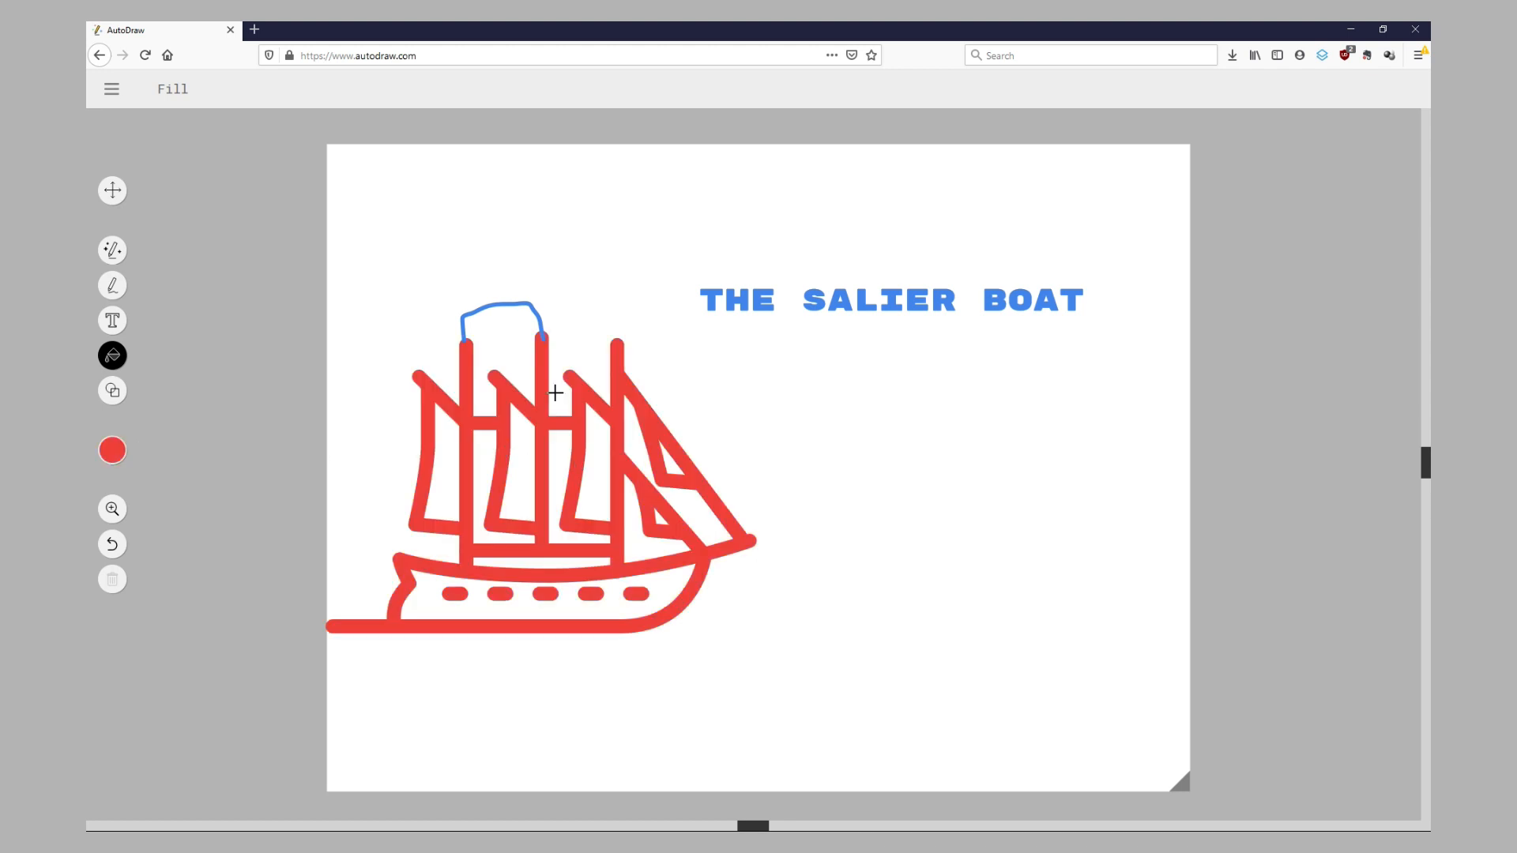
Step: Draw a circle, a square and a triangle outline below the caption
{"action": "left_click", "coordinate": [112, 391]}
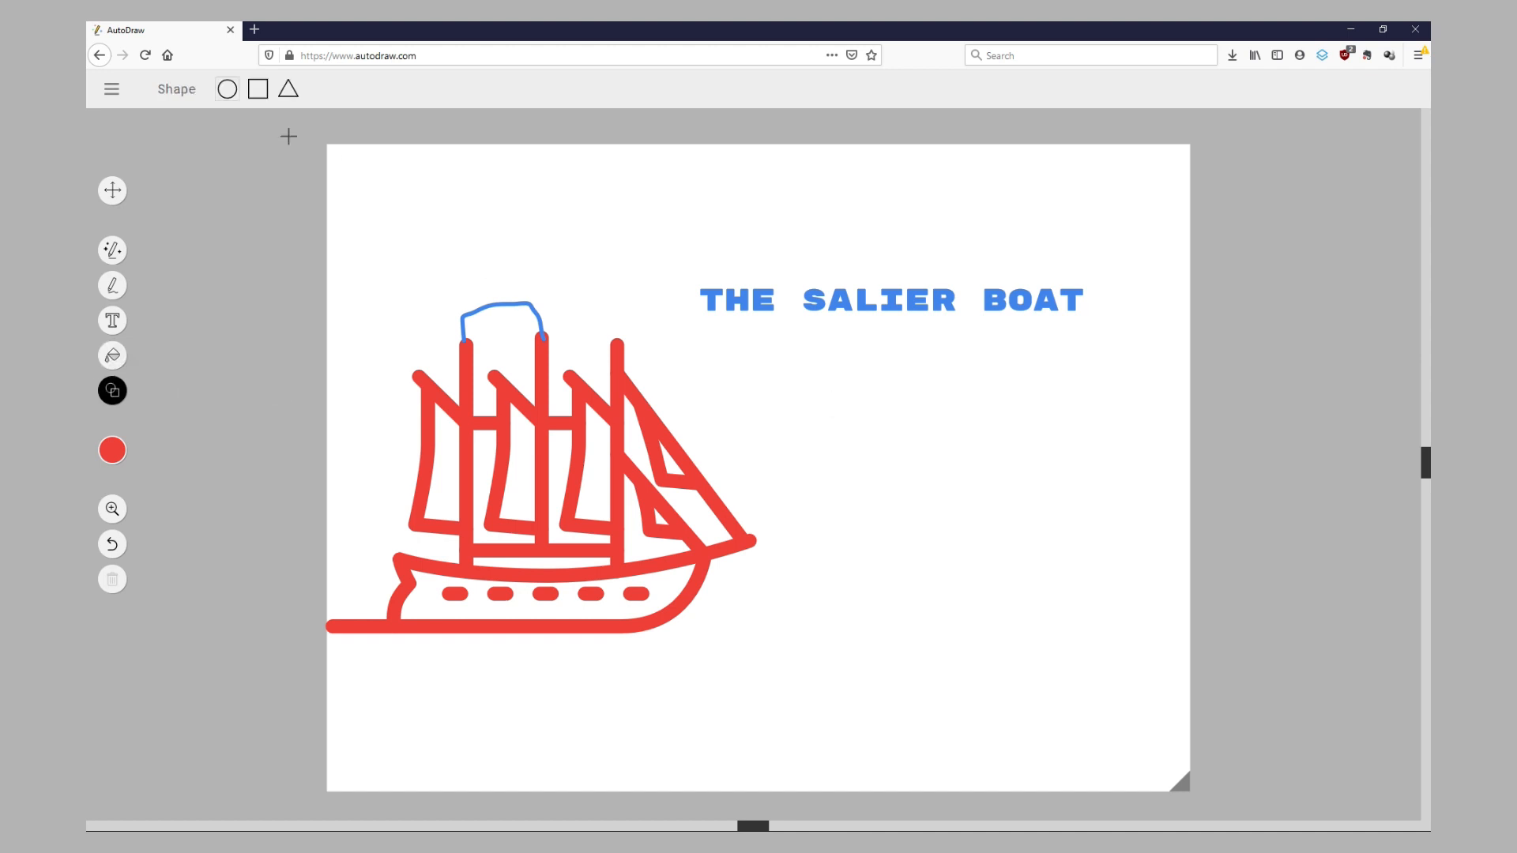
{"action": "left_click_drag", "start_coordinate": [837, 393], "coordinate": [864, 417]}
{"action": "left_click", "coordinate": [258, 88]}
{"action": "left_click_drag", "start_coordinate": [951, 437], "coordinate": [1024, 508]}
{"action": "left_click", "coordinate": [288, 88]}
{"action": "left_click_drag", "start_coordinate": [838, 490], "coordinate": [887, 515]}
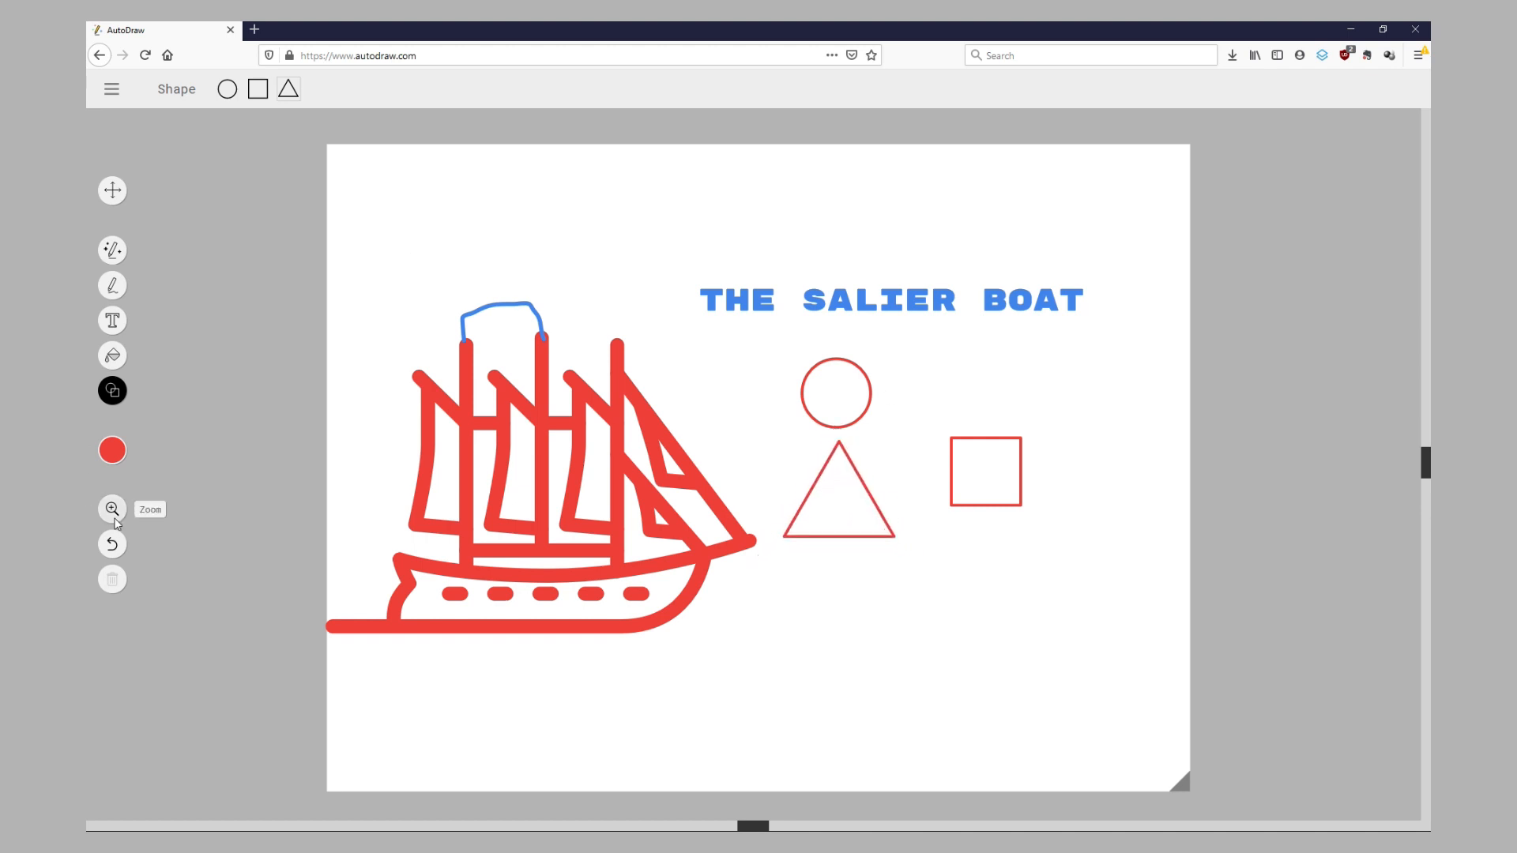
Step: View the drawing at 150%, 200%, 250% and 300% zoom, and return to 100%
{"action": "left_click", "coordinate": [112, 509]}
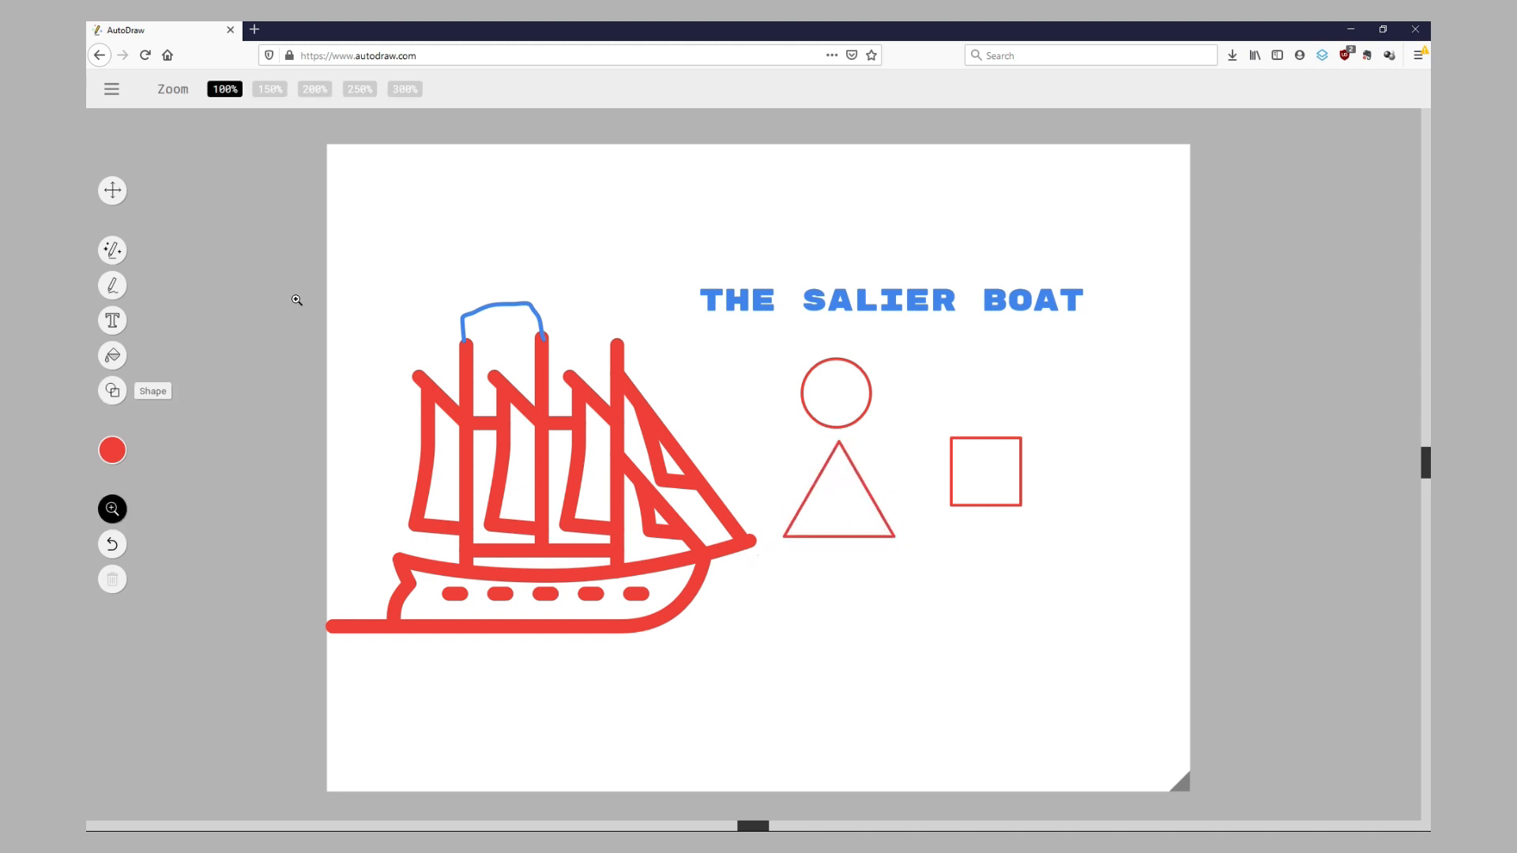
{"action": "left_click", "coordinate": [269, 88]}
{"action": "left_click", "coordinate": [314, 89]}
{"action": "left_click", "coordinate": [360, 88]}
{"action": "left_click", "coordinate": [405, 88]}
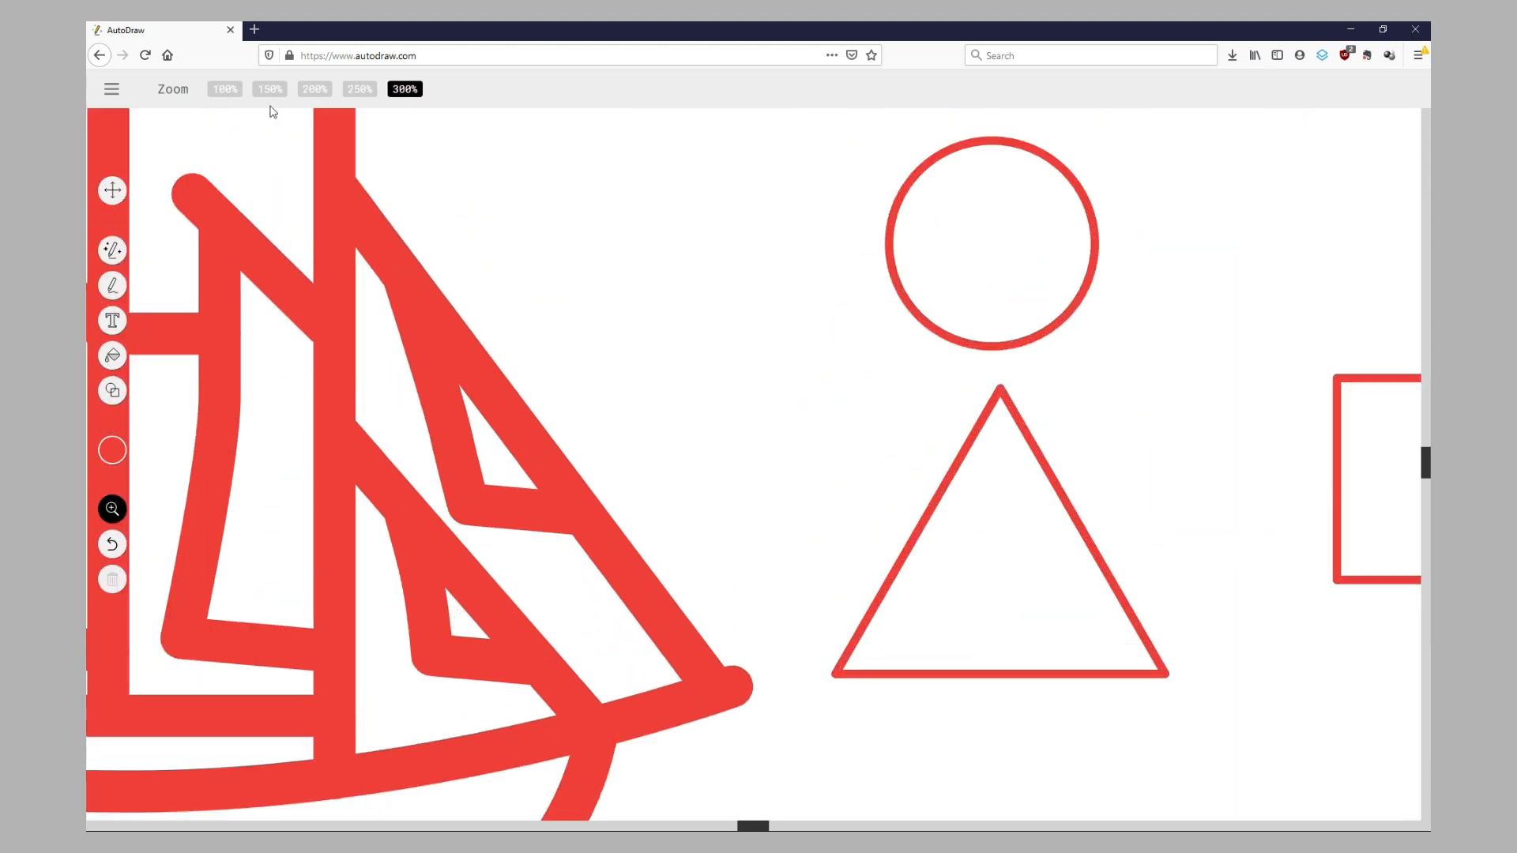
{"action": "left_click", "coordinate": [221, 89]}
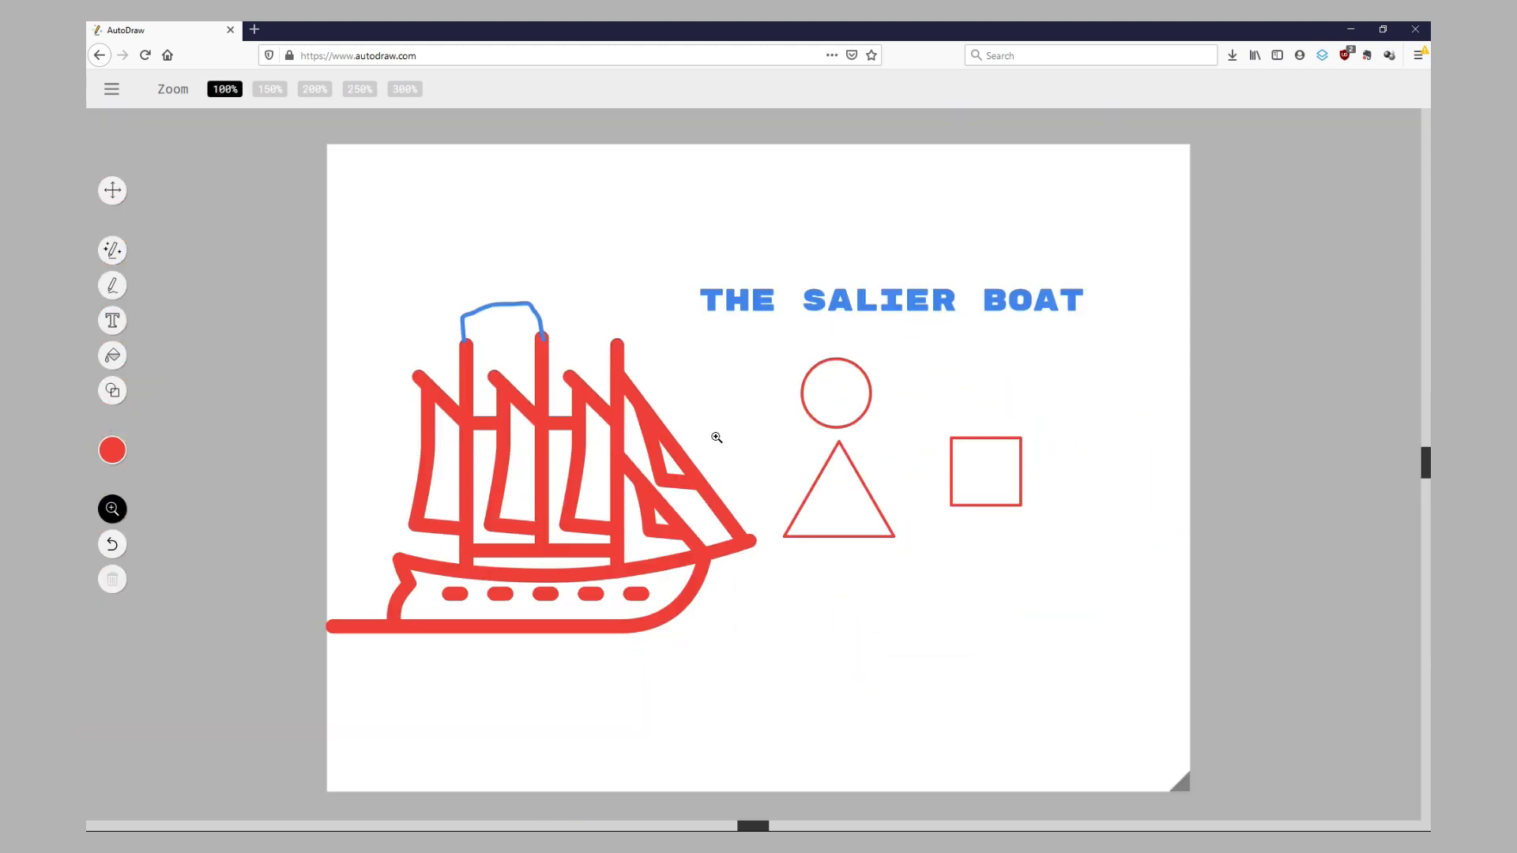
Step: Magnify the area around the ship's front sails in increments, restore 100% zoom and bring the canvas back into place
{"action": "left_click", "coordinate": [713, 433]}
{"action": "left_click", "coordinate": [714, 434]}
{"action": "left_click", "coordinate": [713, 433]}
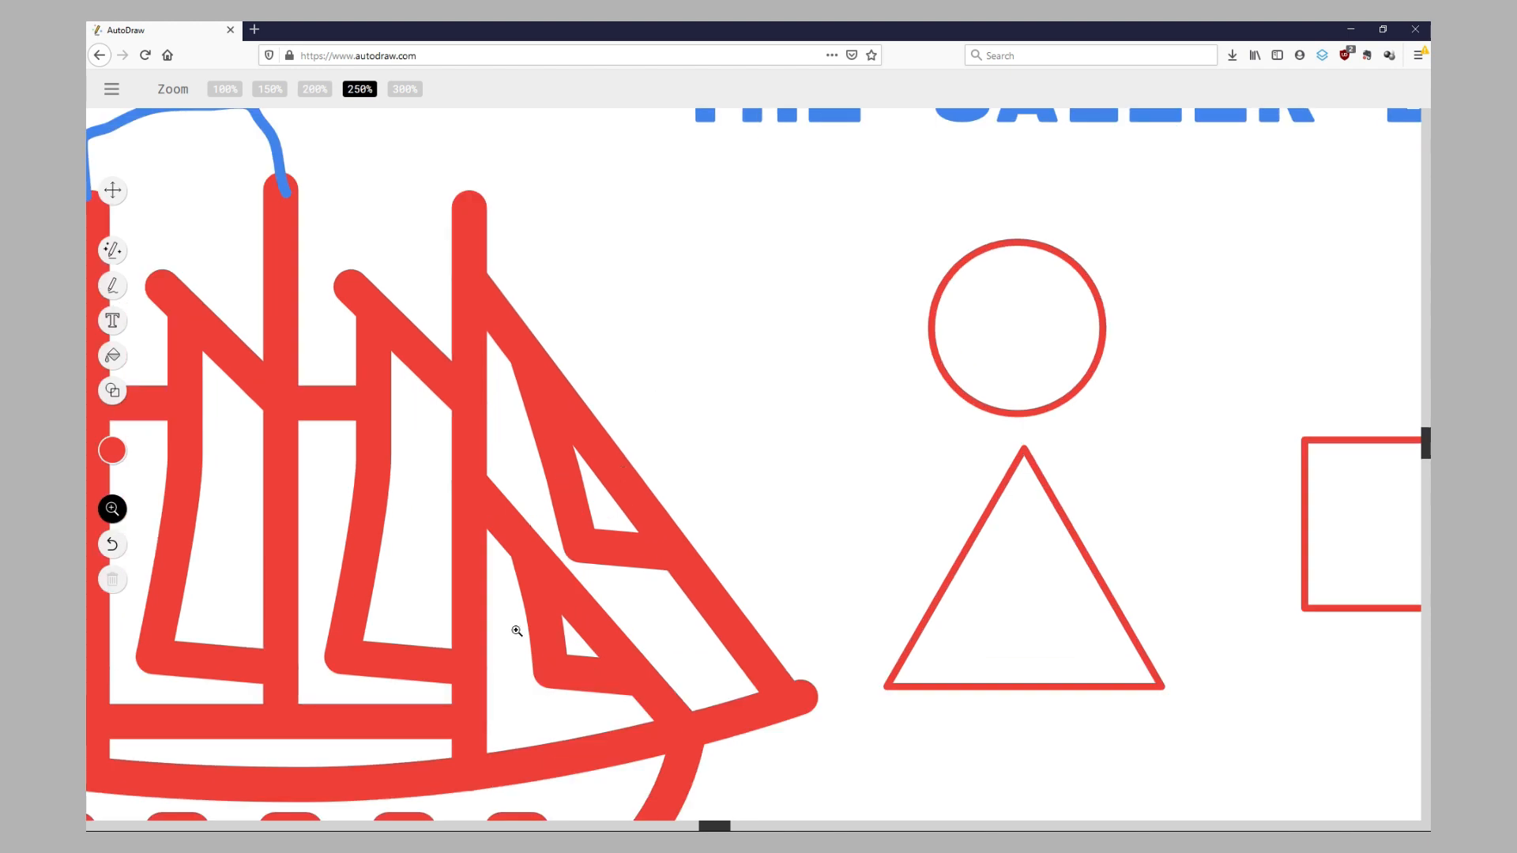
{"action": "left_click", "coordinate": [656, 431]}
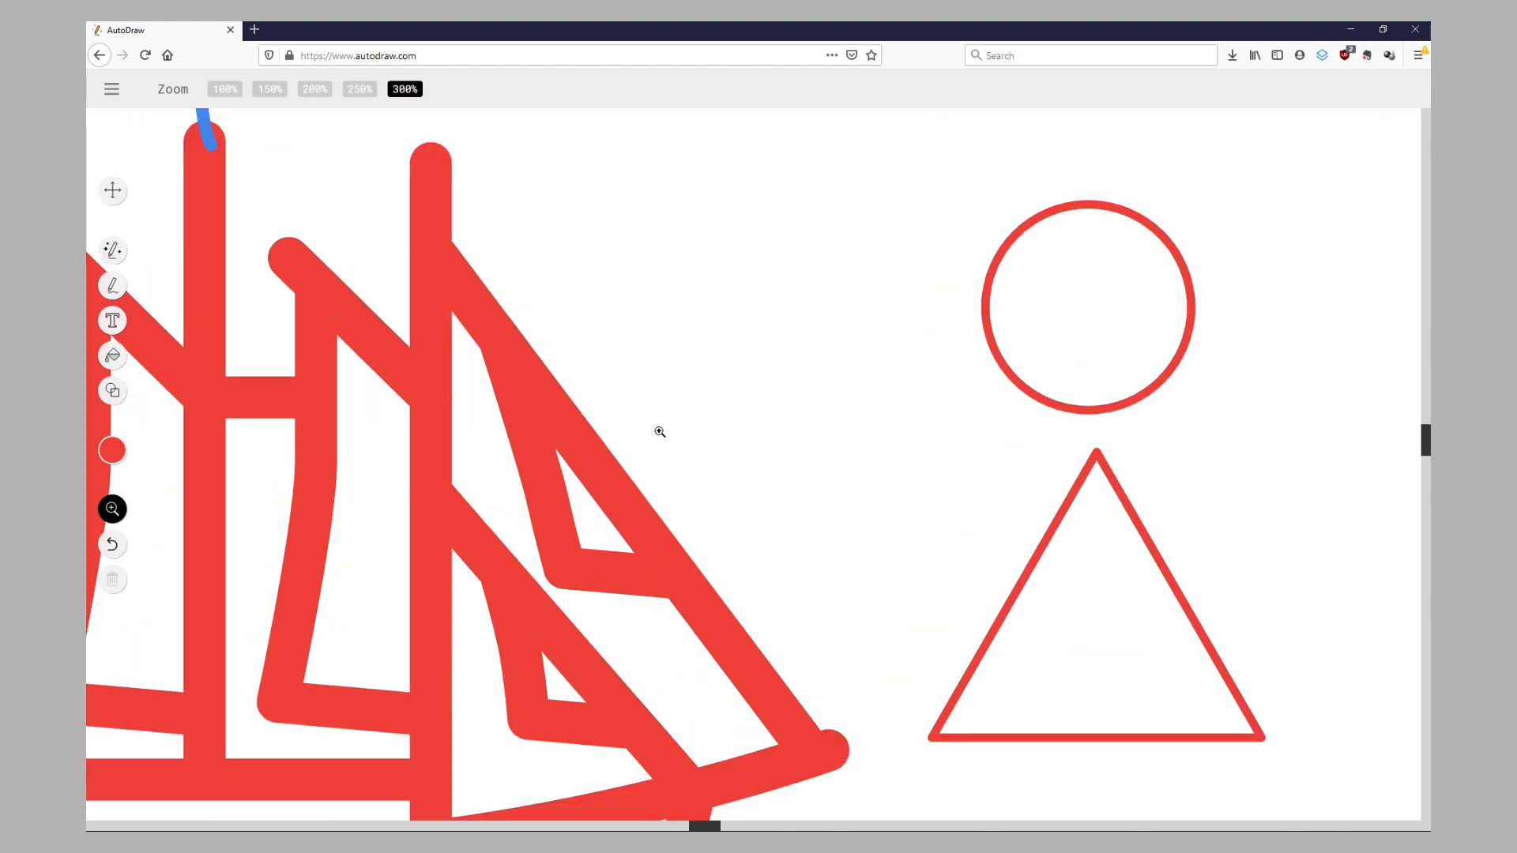
{"action": "left_click", "coordinate": [657, 433]}
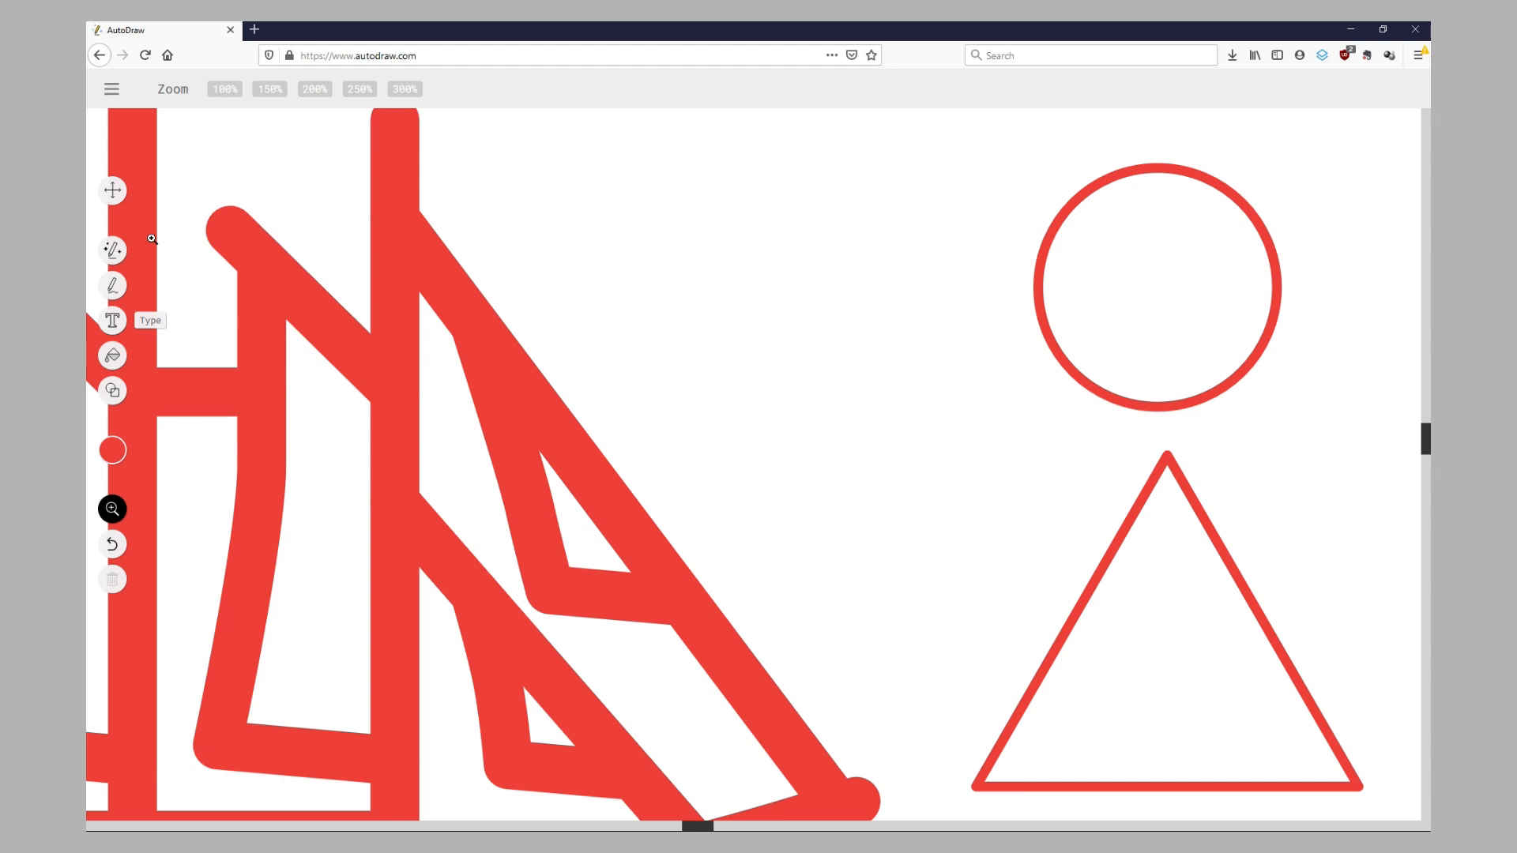
{"action": "left_click", "coordinate": [222, 90]}
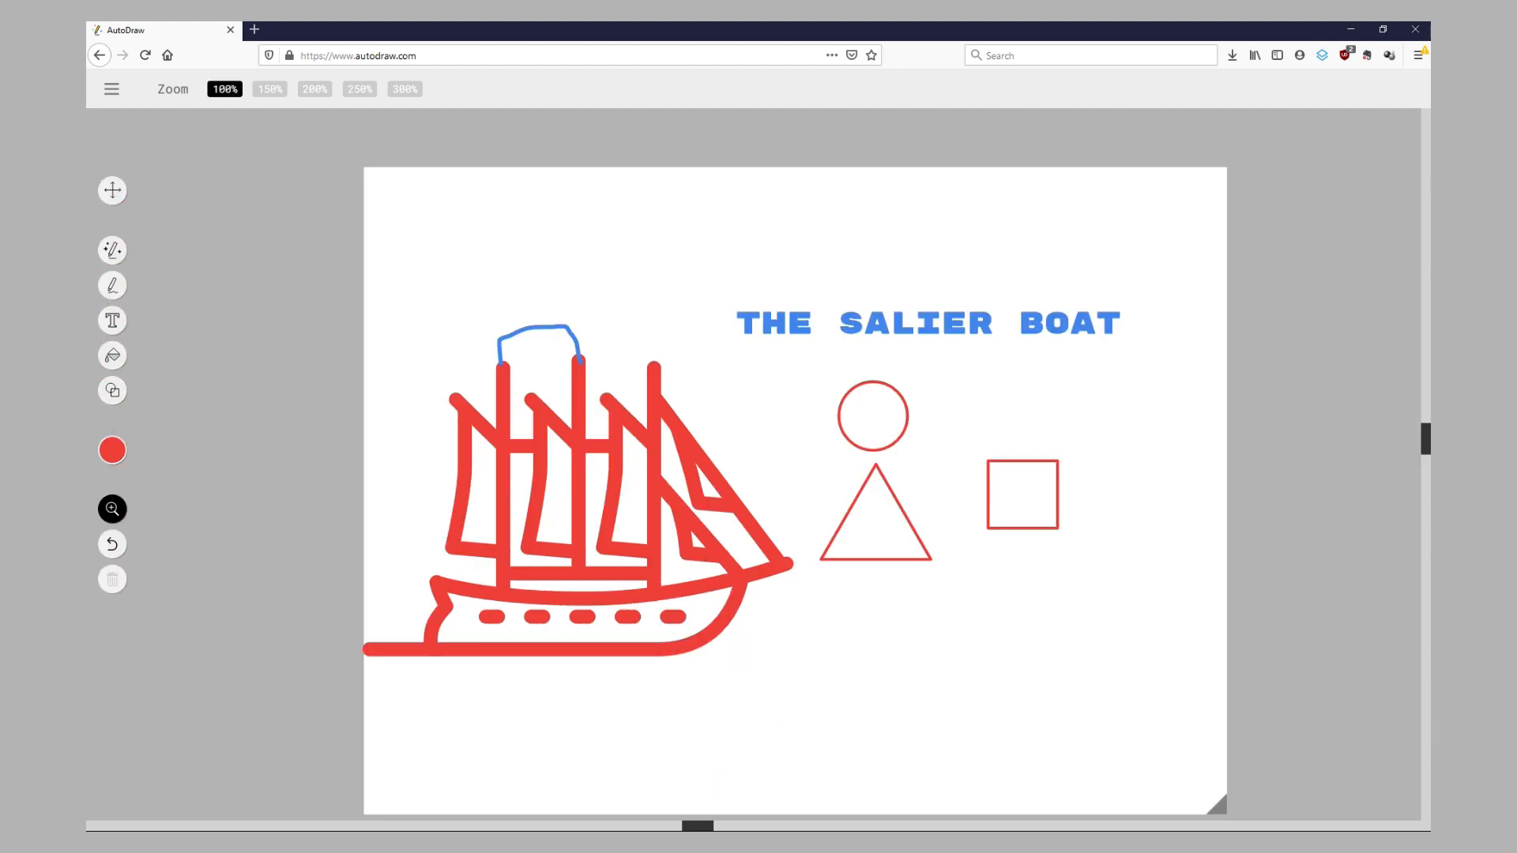
{"action": "left_click_drag", "start_coordinate": [1427, 446], "coordinate": [1427, 462]}
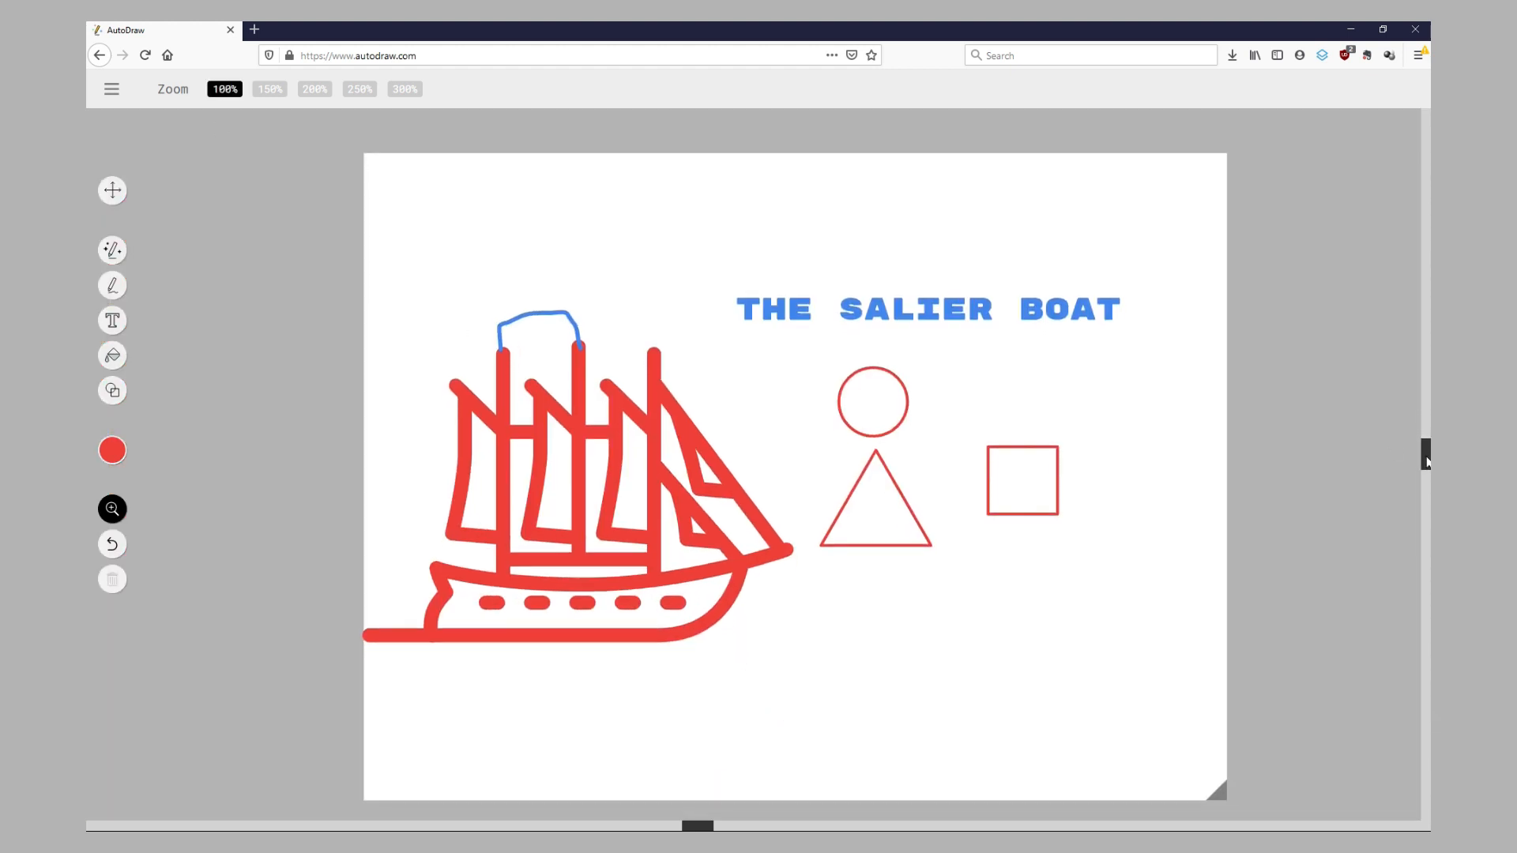
Step: Undo the triangle and square, and delete the circle after moving it further down
{"action": "left_click", "coordinate": [113, 544]}
{"action": "left_click", "coordinate": [113, 545]}
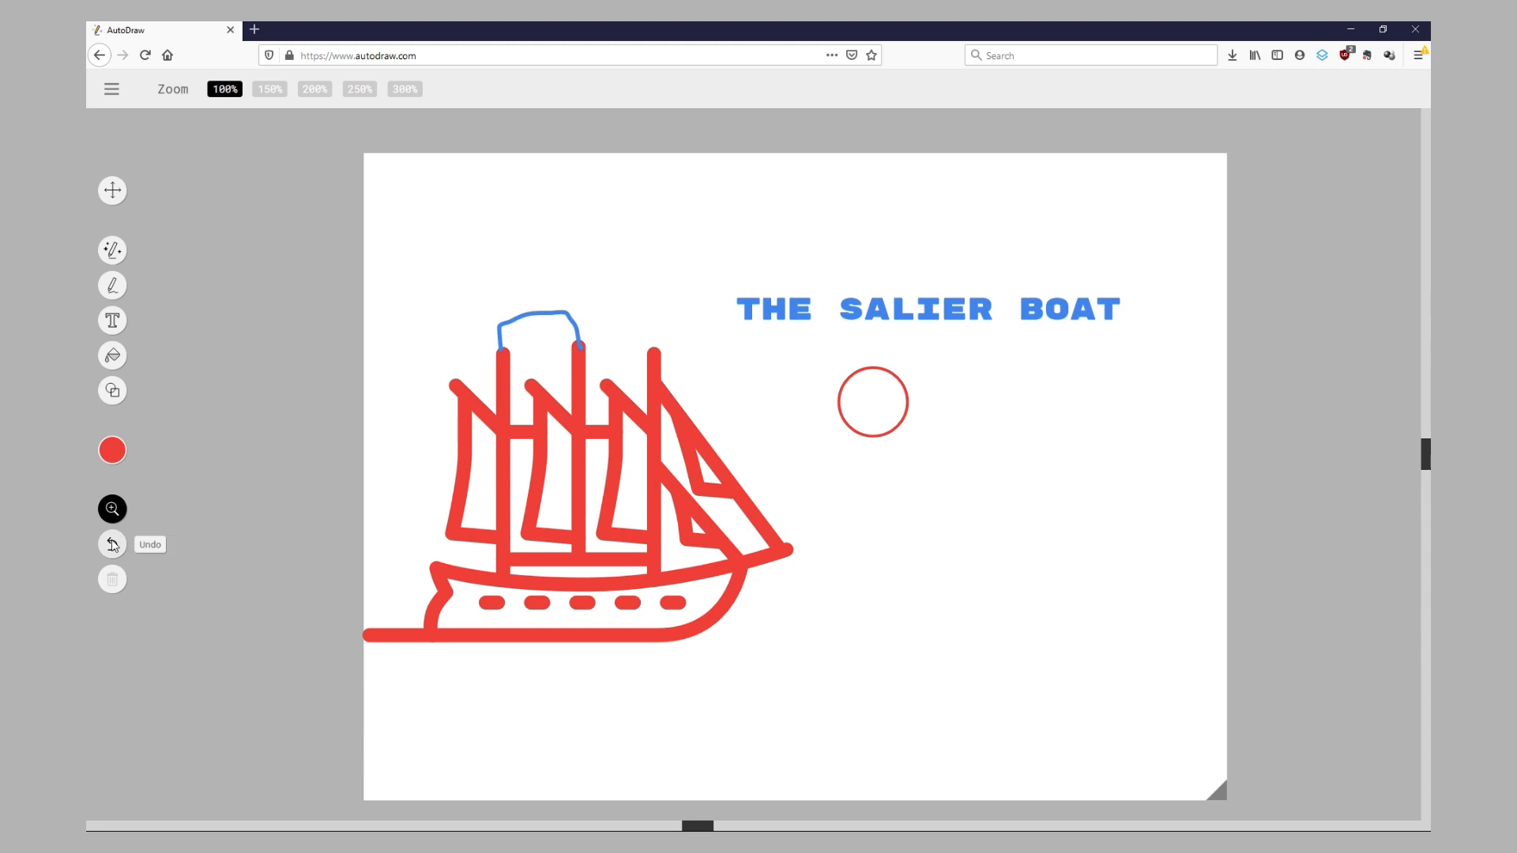
{"action": "left_click", "coordinate": [112, 188]}
{"action": "left_click_drag", "start_coordinate": [870, 403], "coordinate": [879, 508]}
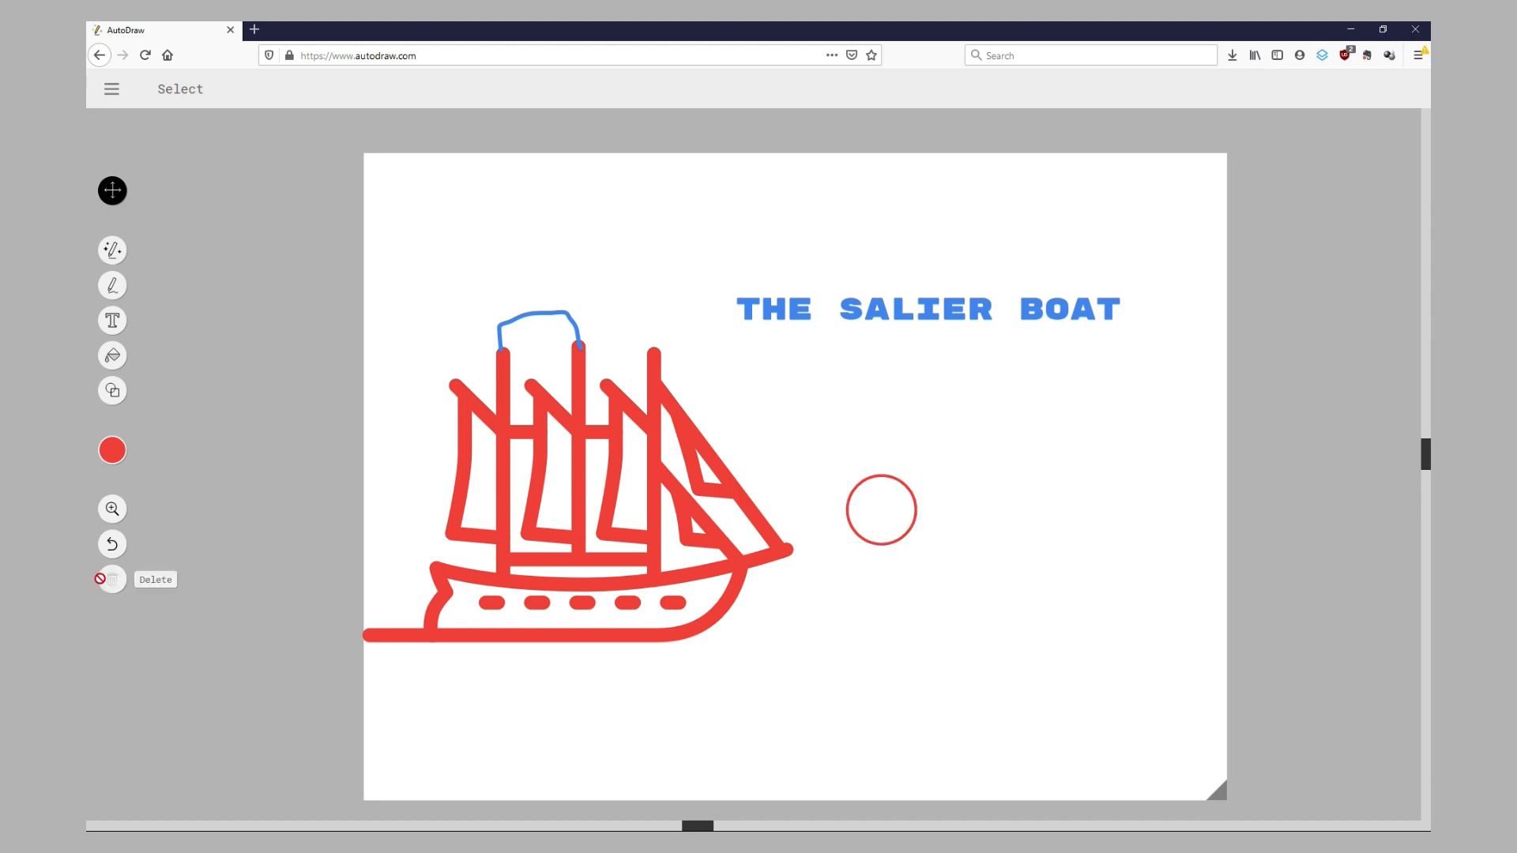
{"action": "left_click", "coordinate": [877, 486]}
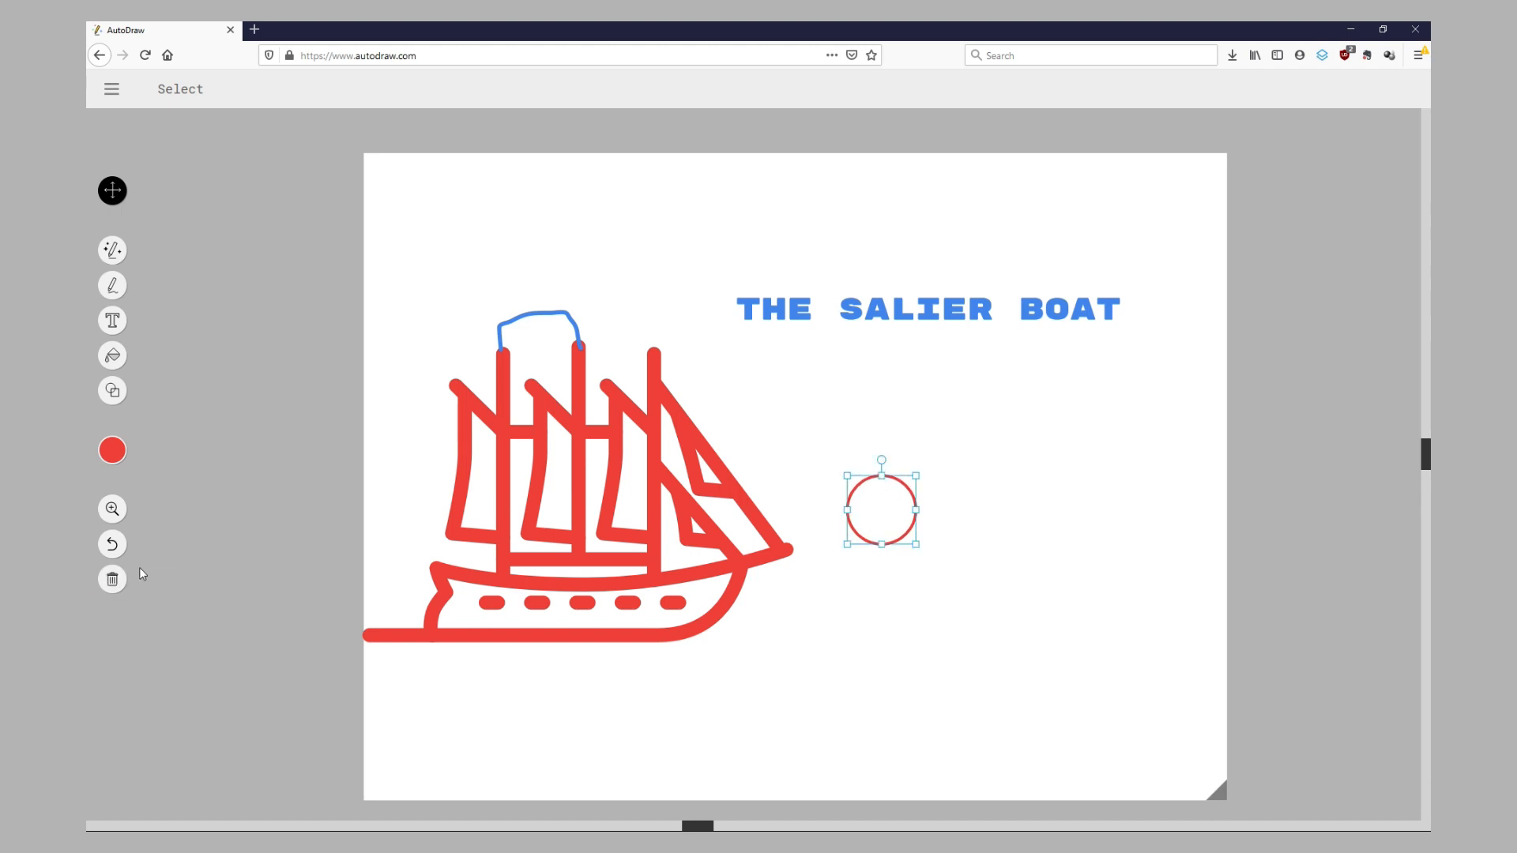
{"action": "left_click", "coordinate": [112, 580]}
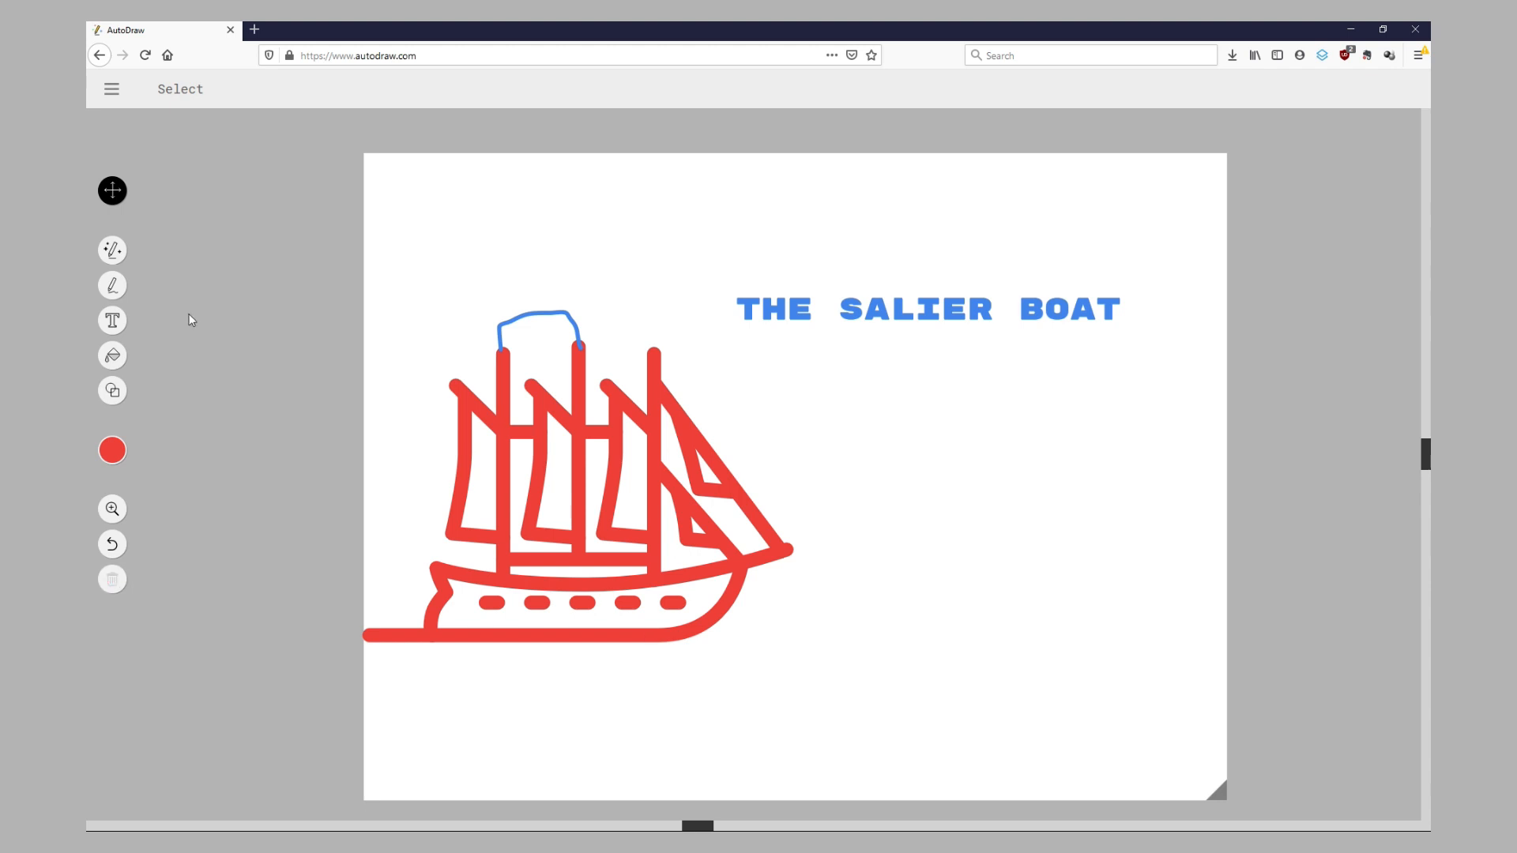
Step: Sketch two overlapping red flag-like outlines freehand above the ship's masts
{"action": "left_click", "coordinate": [112, 286]}
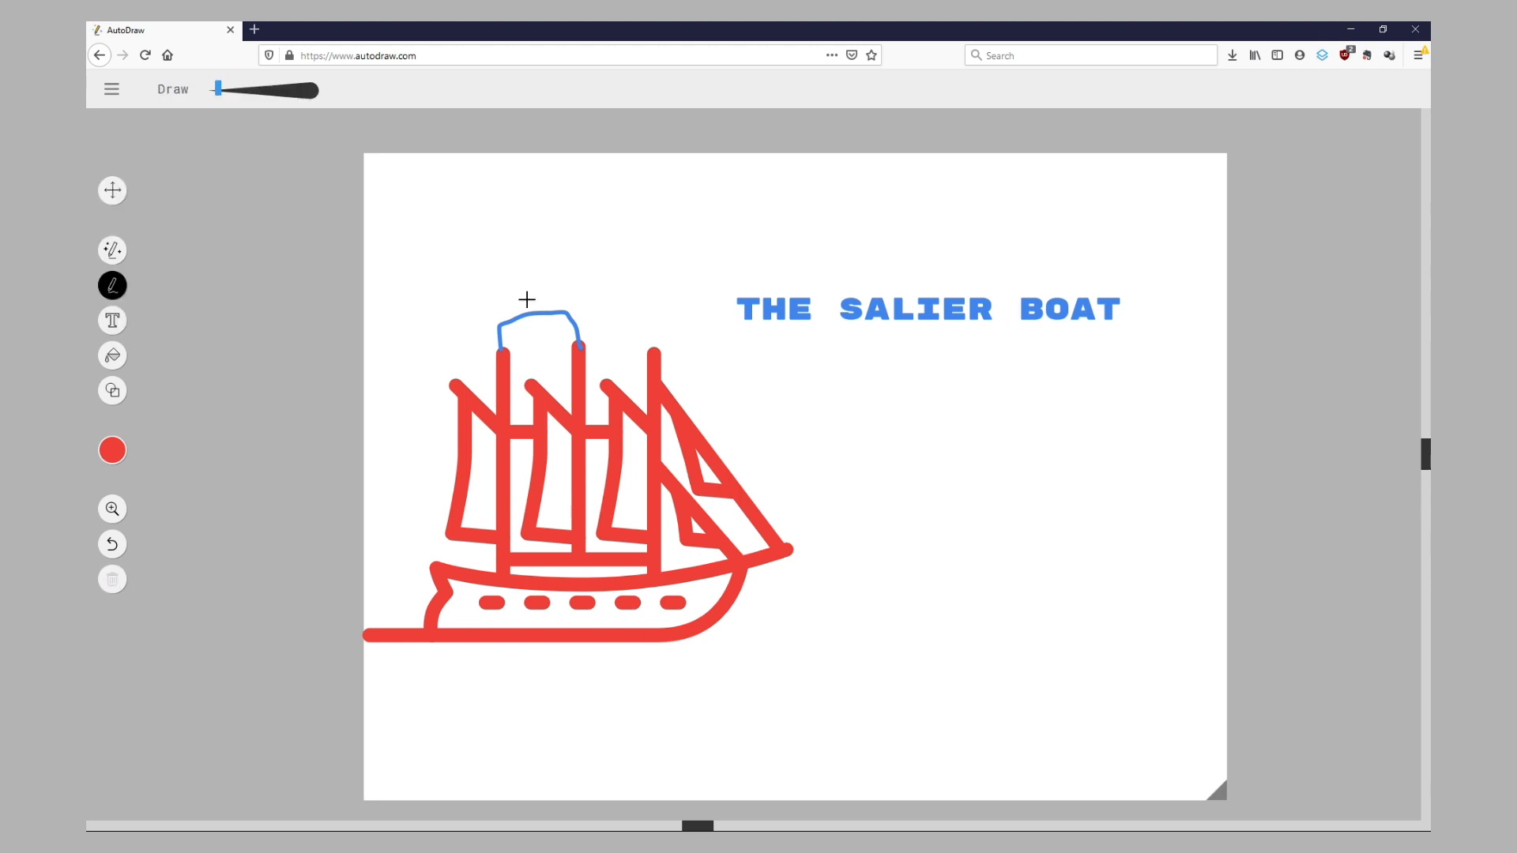
{"action": "mouse_move", "coordinate": [551, 313]}
{"action": "left_mouse_down"}
{"action": "mouse_move", "coordinate": [549, 264]}
{"action": "mouse_move", "coordinate": [631, 266]}
{"action": "mouse_move", "coordinate": [599, 316]}
{"action": "mouse_move", "coordinate": [511, 293]}
{"action": "mouse_move", "coordinate": [491, 246]}
{"action": "mouse_move", "coordinate": [585, 265]}
{"action": "left_mouse_up"}
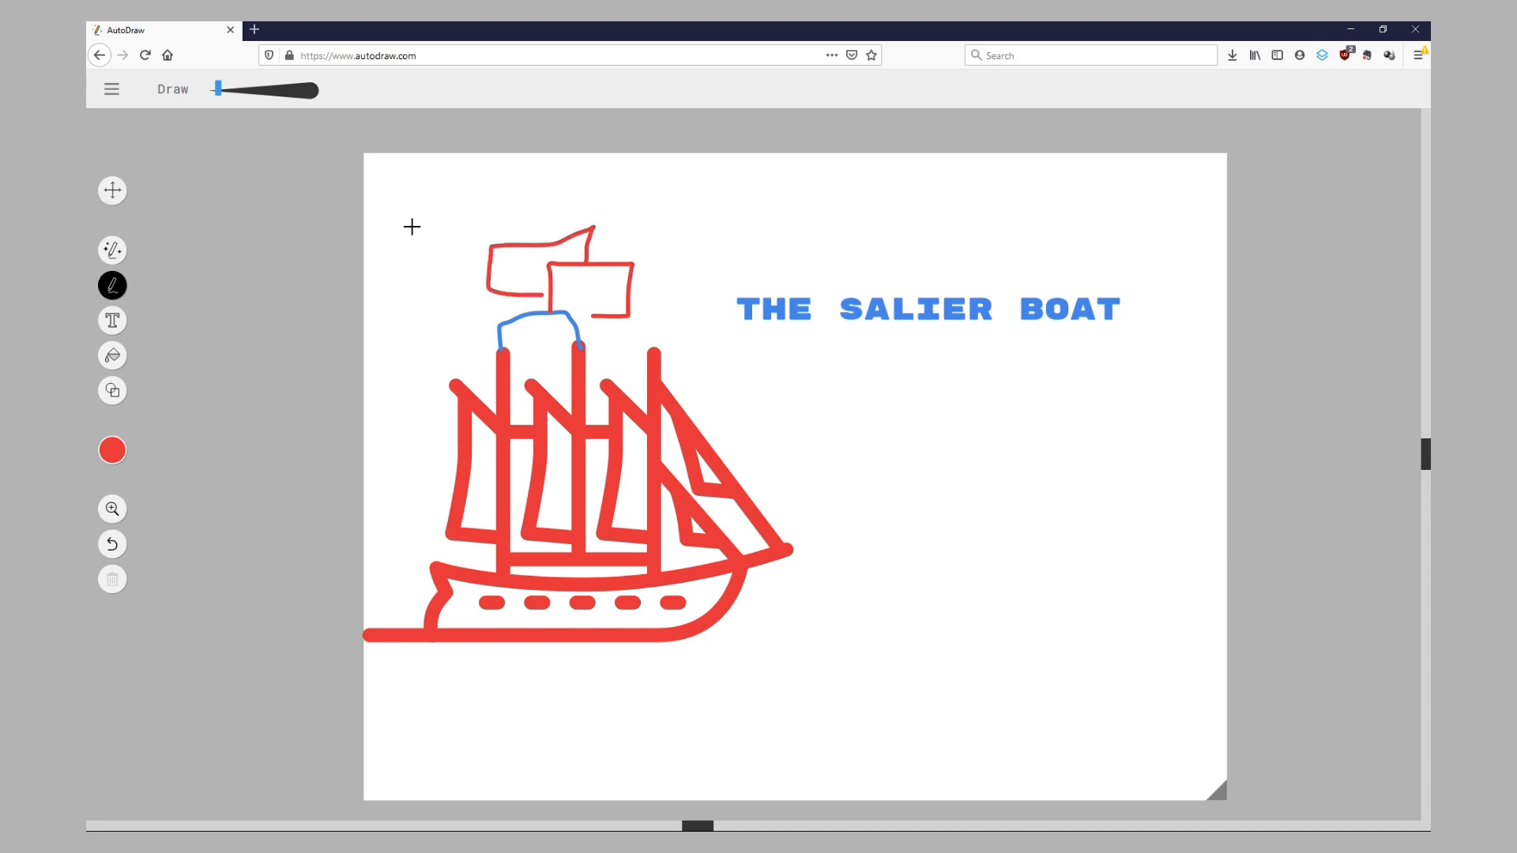
{"action": "left_click", "coordinate": [112, 190]}
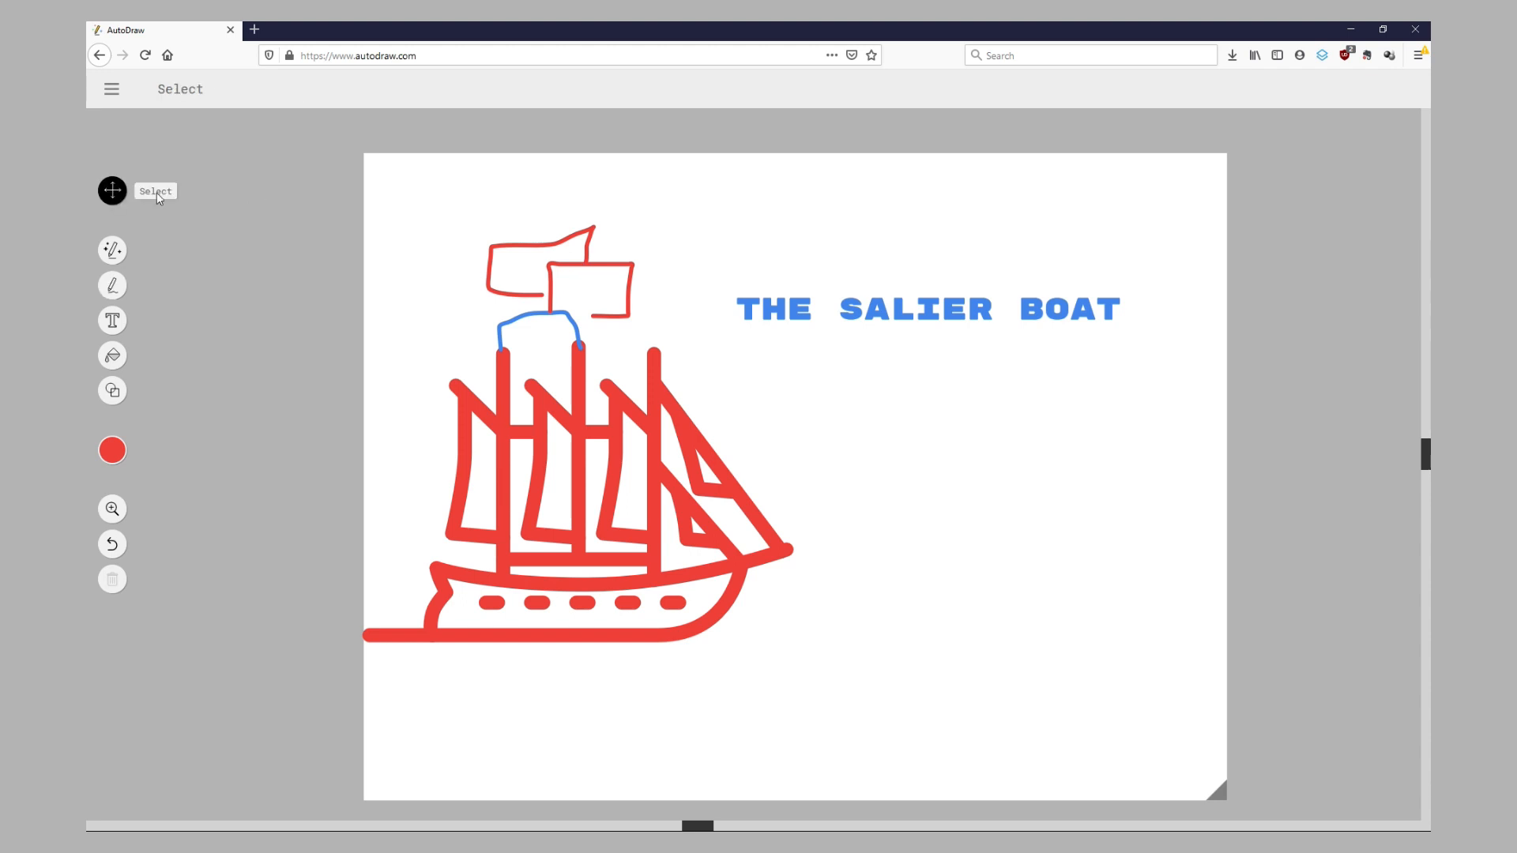
Step: Select the red and blue freehand lines above the ship's masts together, nudge them slightly up, and delete them
{"action": "left_click_drag", "start_coordinate": [385, 189], "coordinate": [622, 330]}
{"action": "left_click_drag", "start_coordinate": [543, 301], "coordinate": [555, 270]}
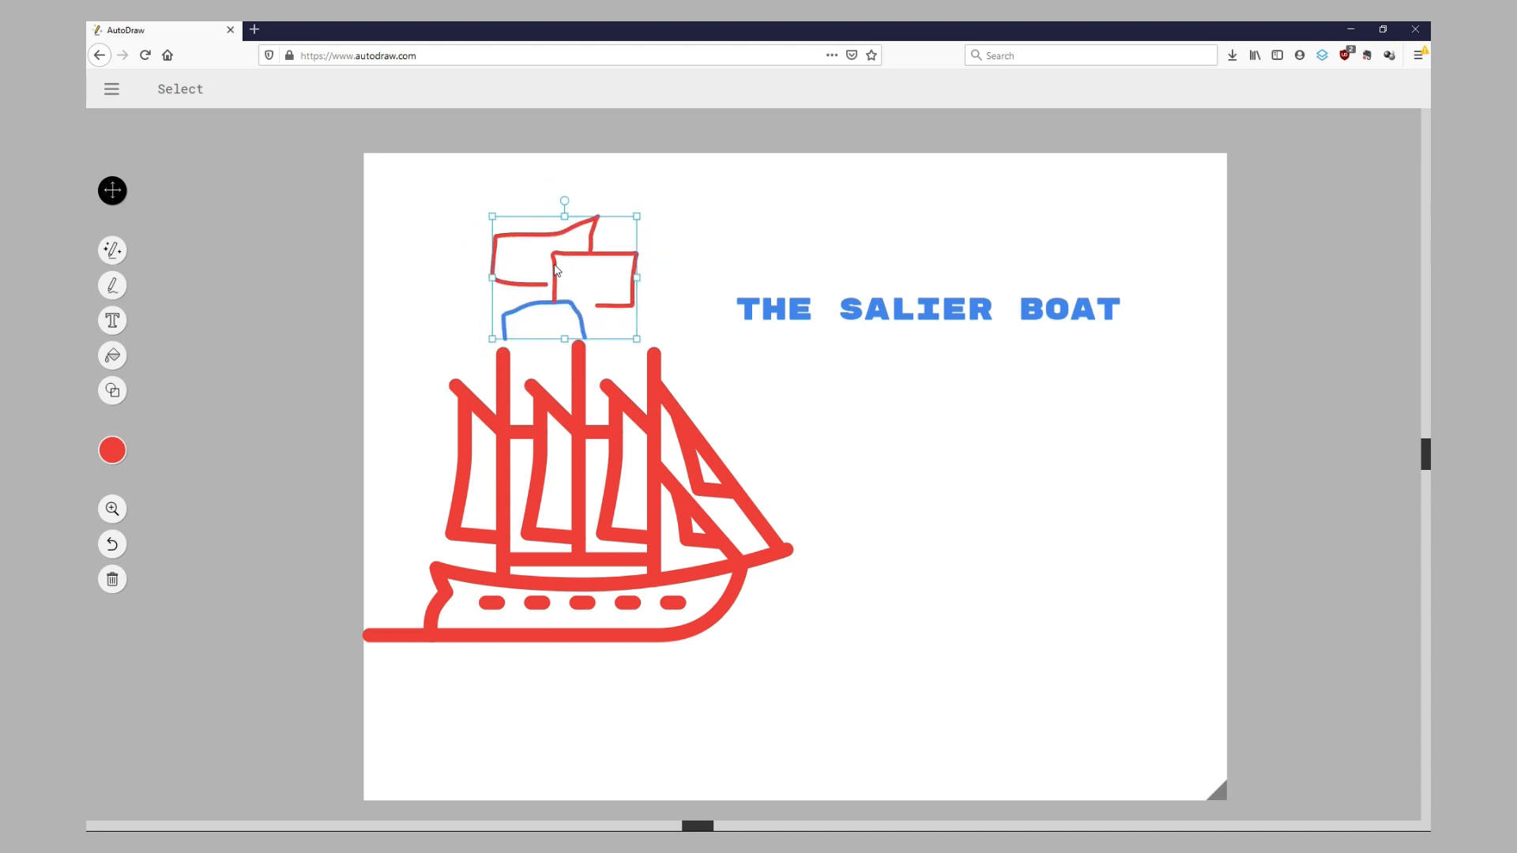
{"action": "left_click", "coordinate": [113, 581]}
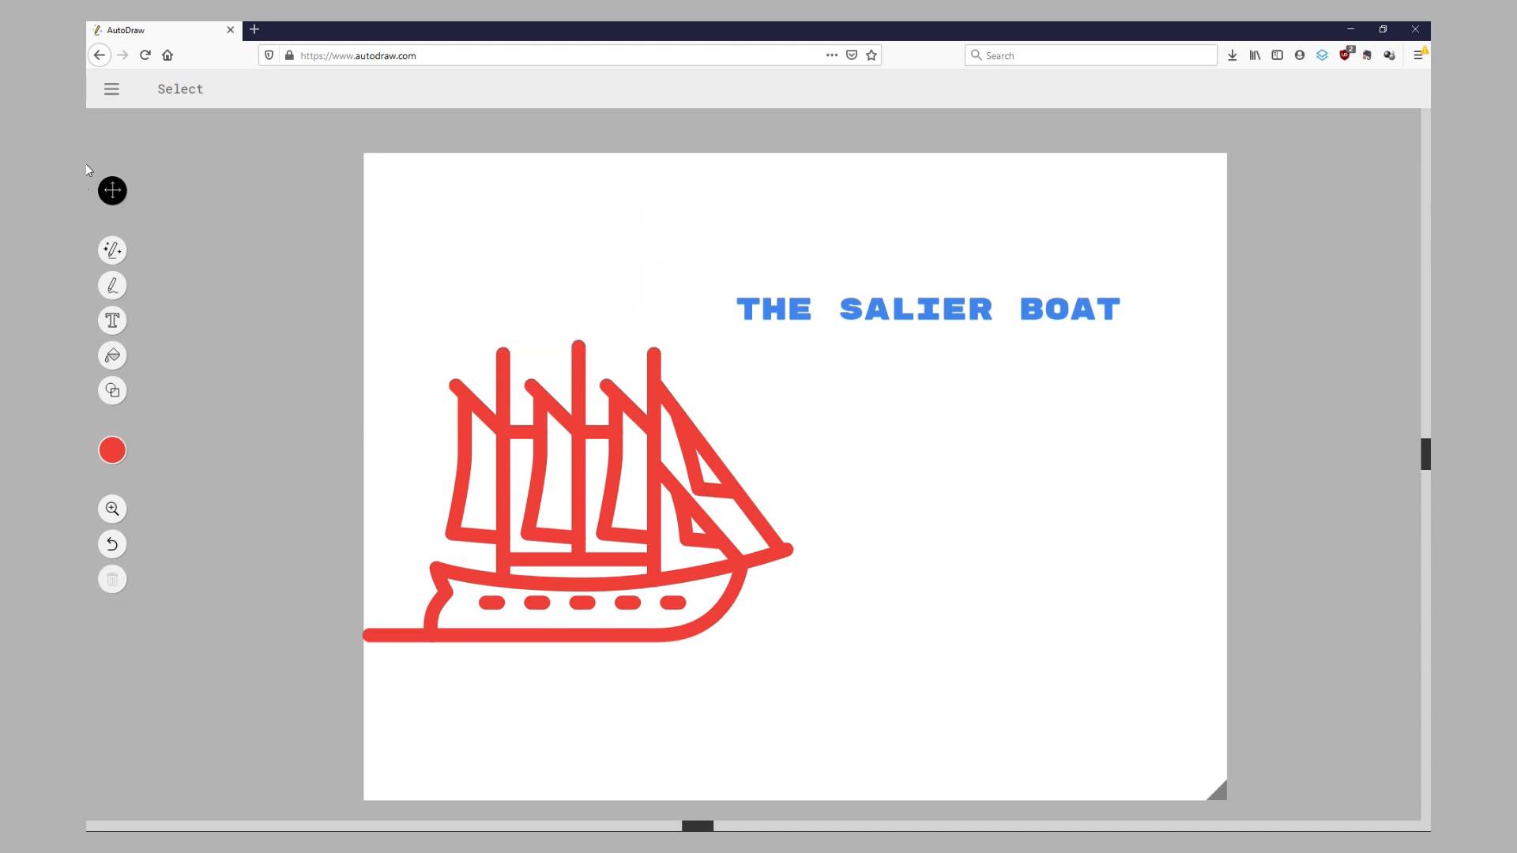
Step: Download the drawing and save it as the PNG file autodraw 6_12_2020.png
{"action": "left_click", "coordinate": [111, 93]}
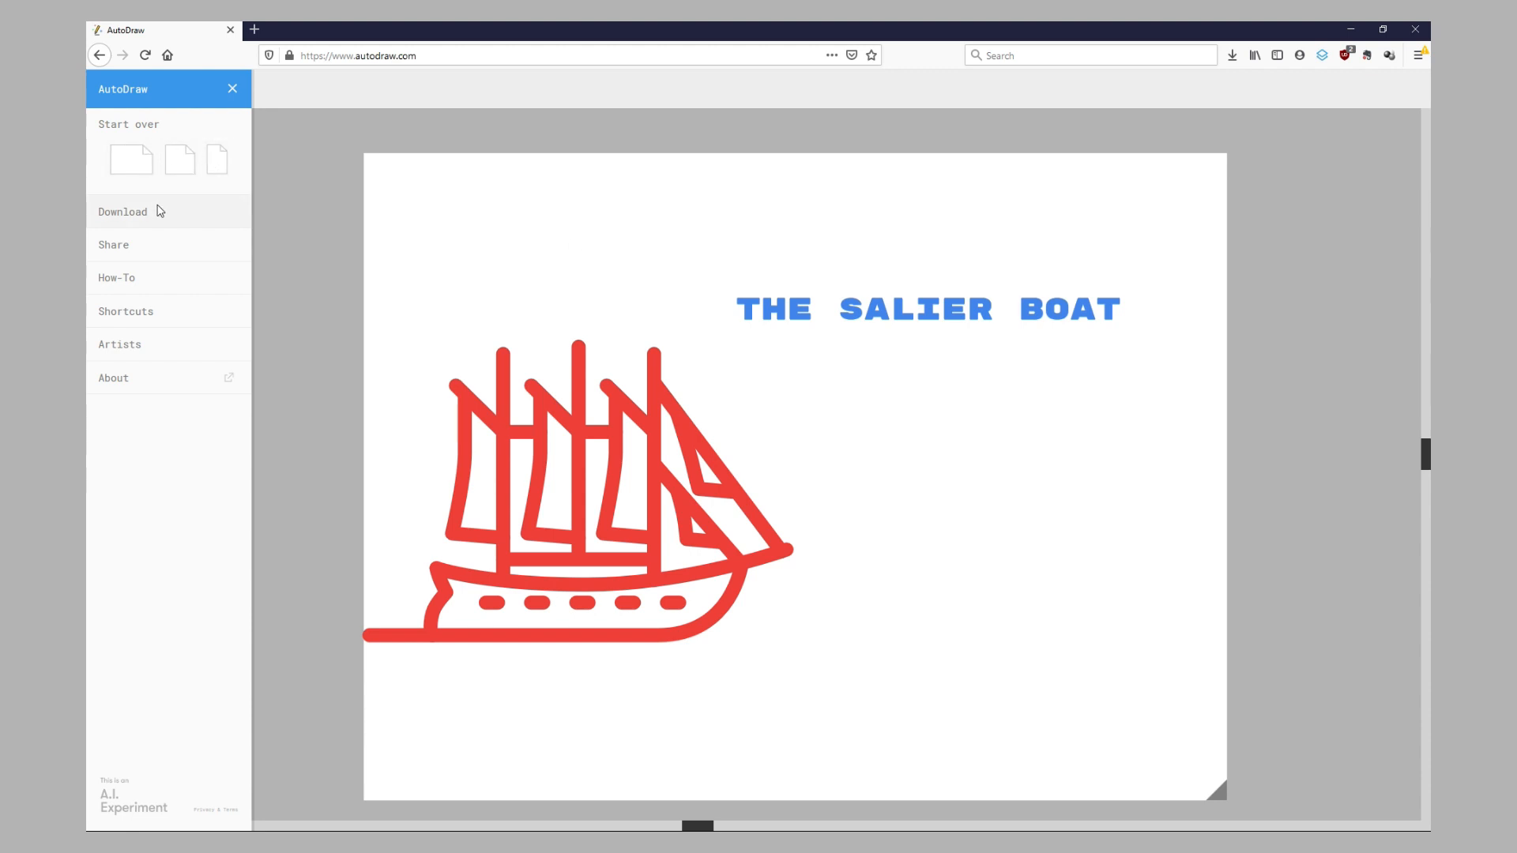
{"action": "left_click", "coordinate": [157, 213]}
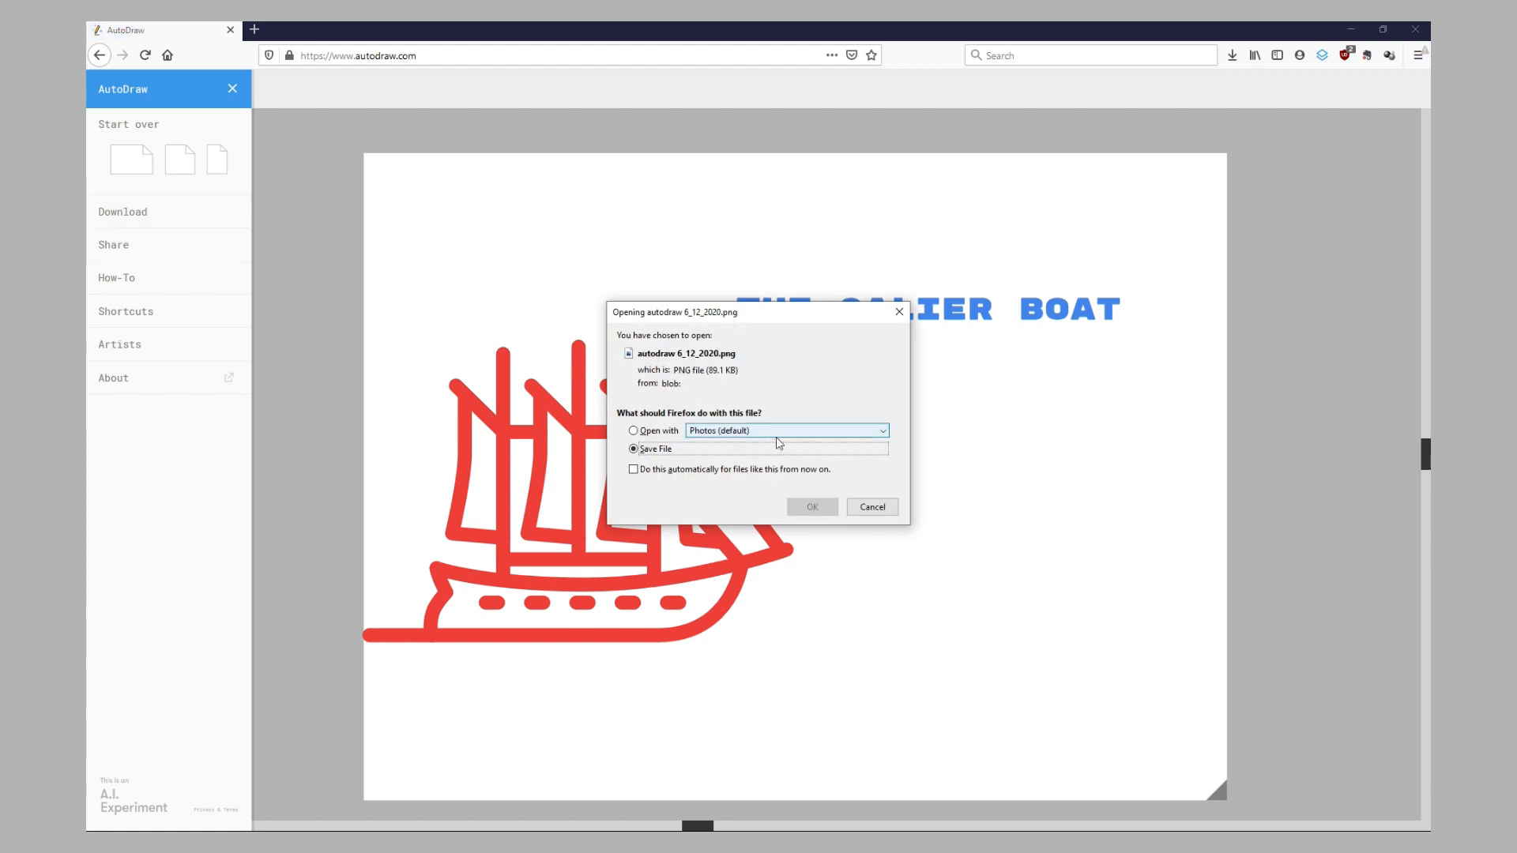
{"action": "left_click", "coordinate": [819, 506]}
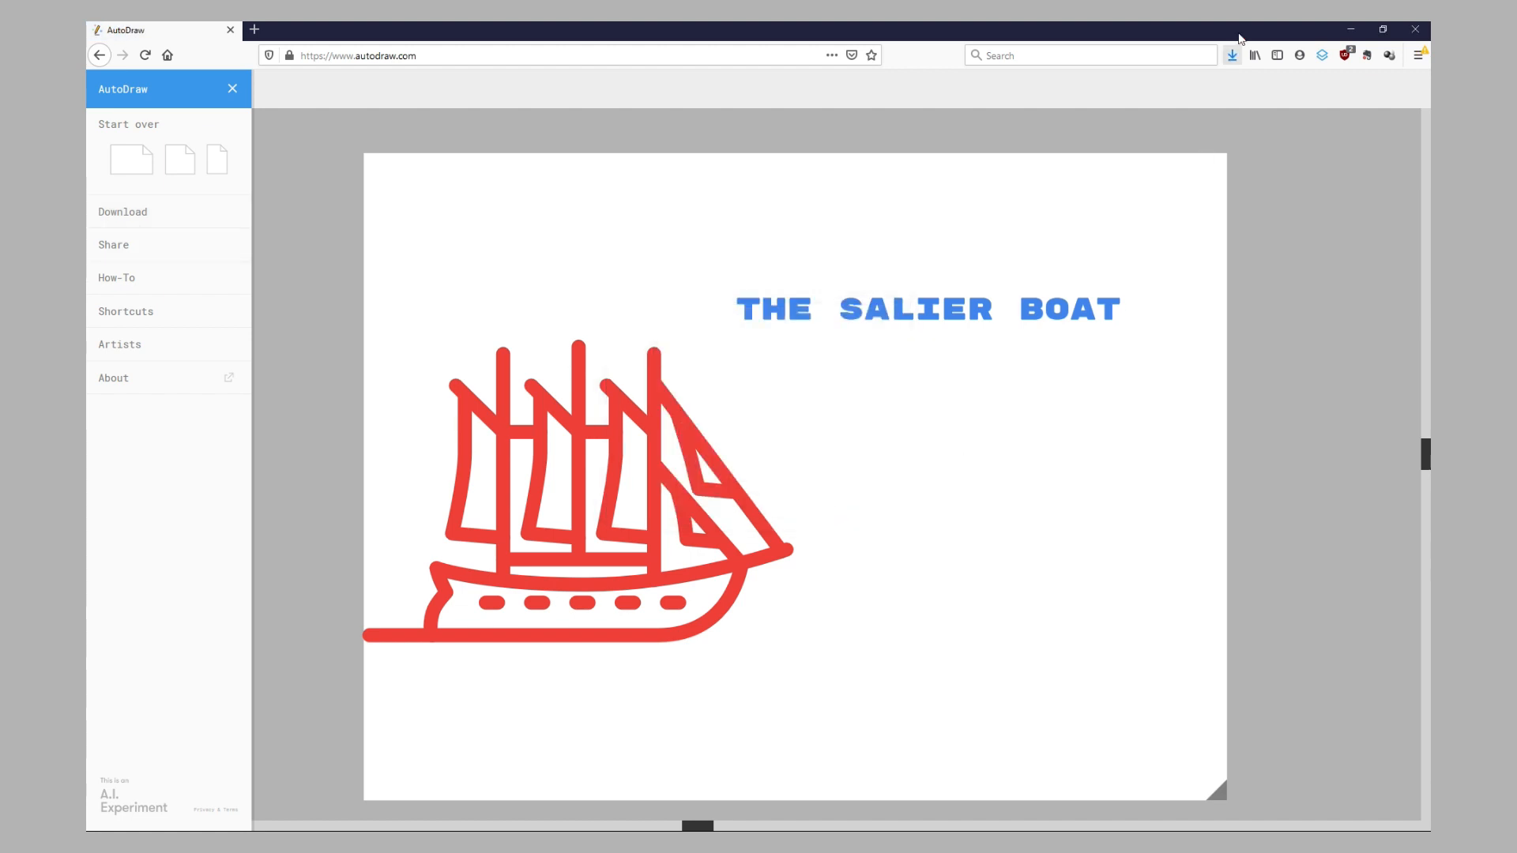
Step: Open the downloaded autodraw 6_12_2020.png in Photos to check the image, and close the viewer
{"action": "left_click", "coordinate": [1233, 57]}
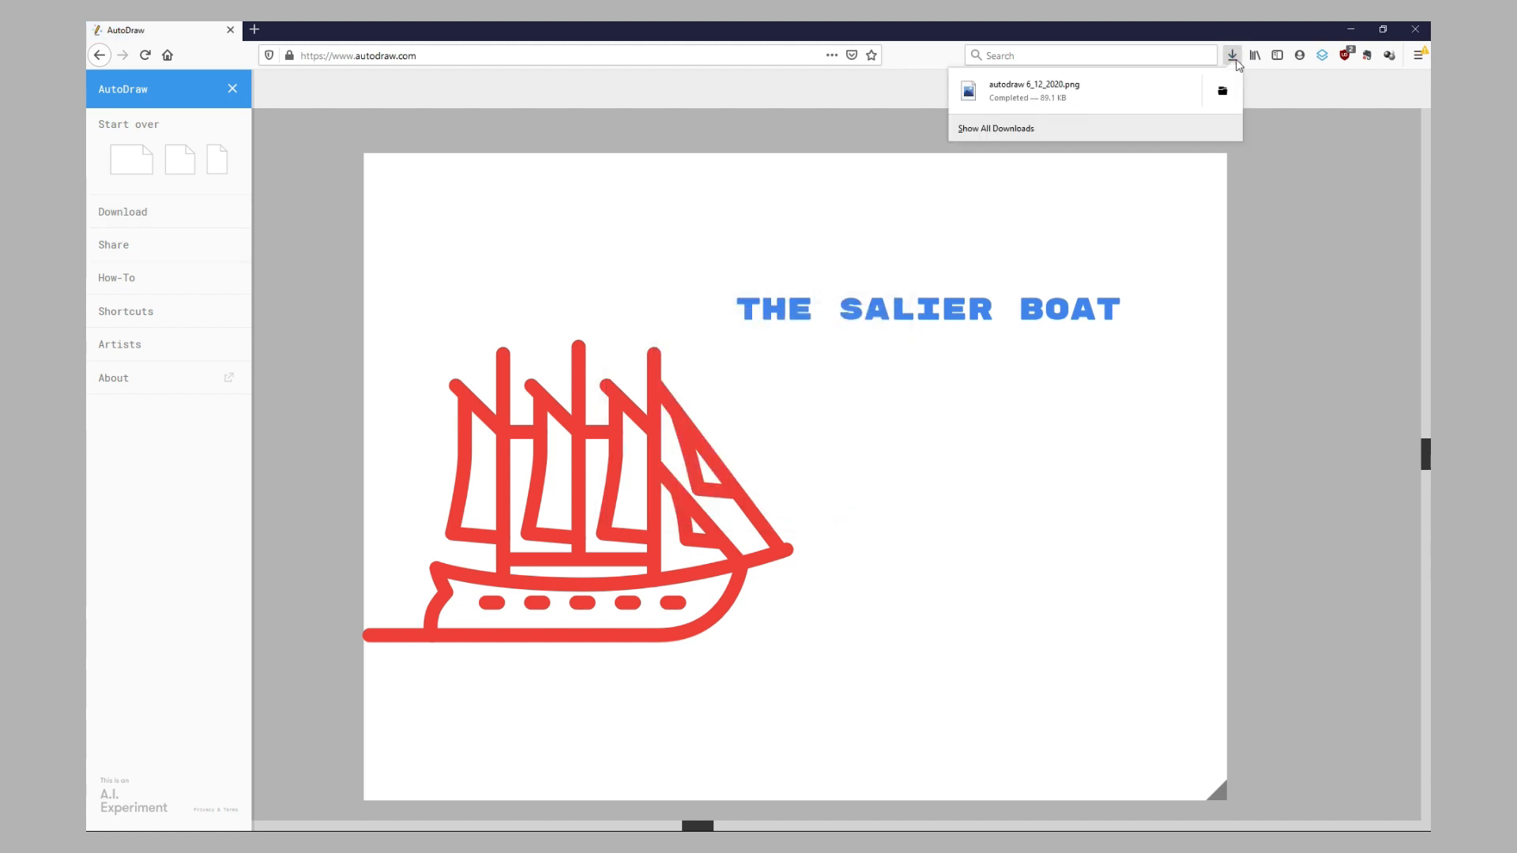
{"action": "left_click", "coordinate": [1148, 110]}
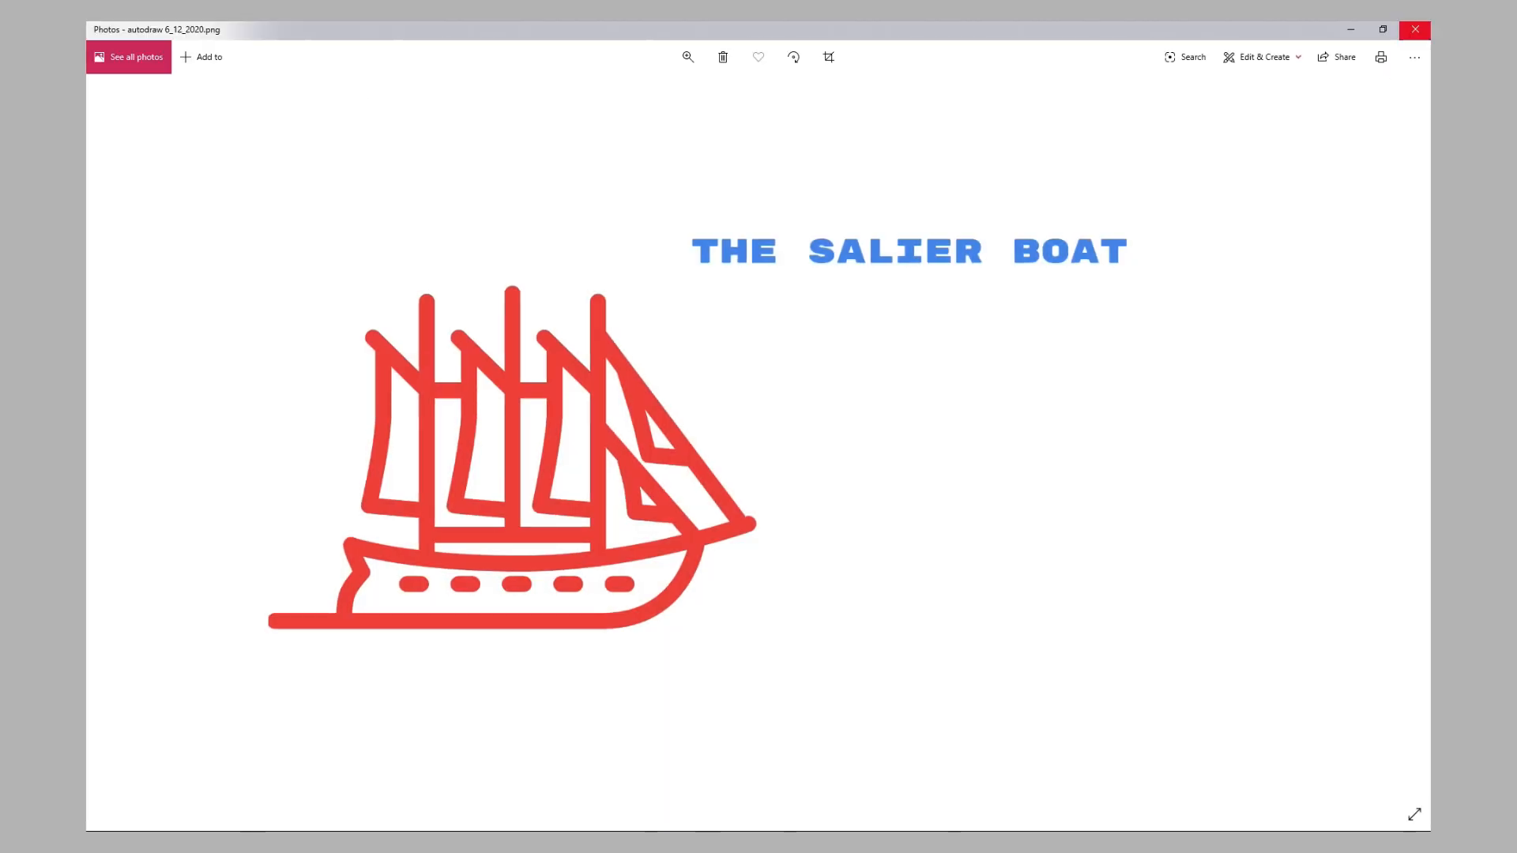
{"action": "left_click", "coordinate": [1415, 30]}
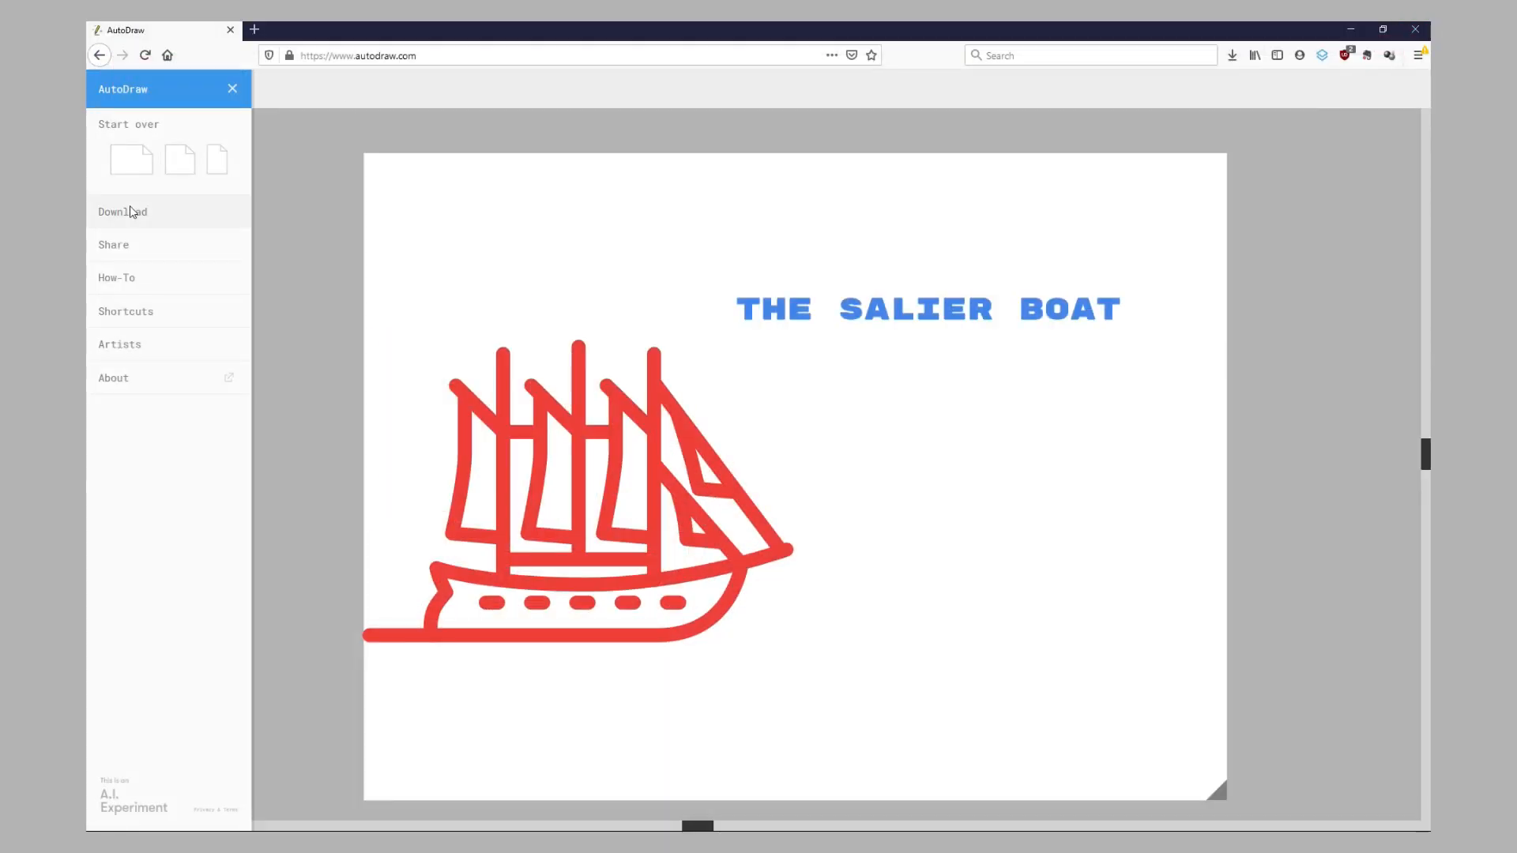
Step: View the drawing's sharing options and the keyboard shortcuts list, and return to the canvas
{"action": "left_click", "coordinate": [118, 246]}
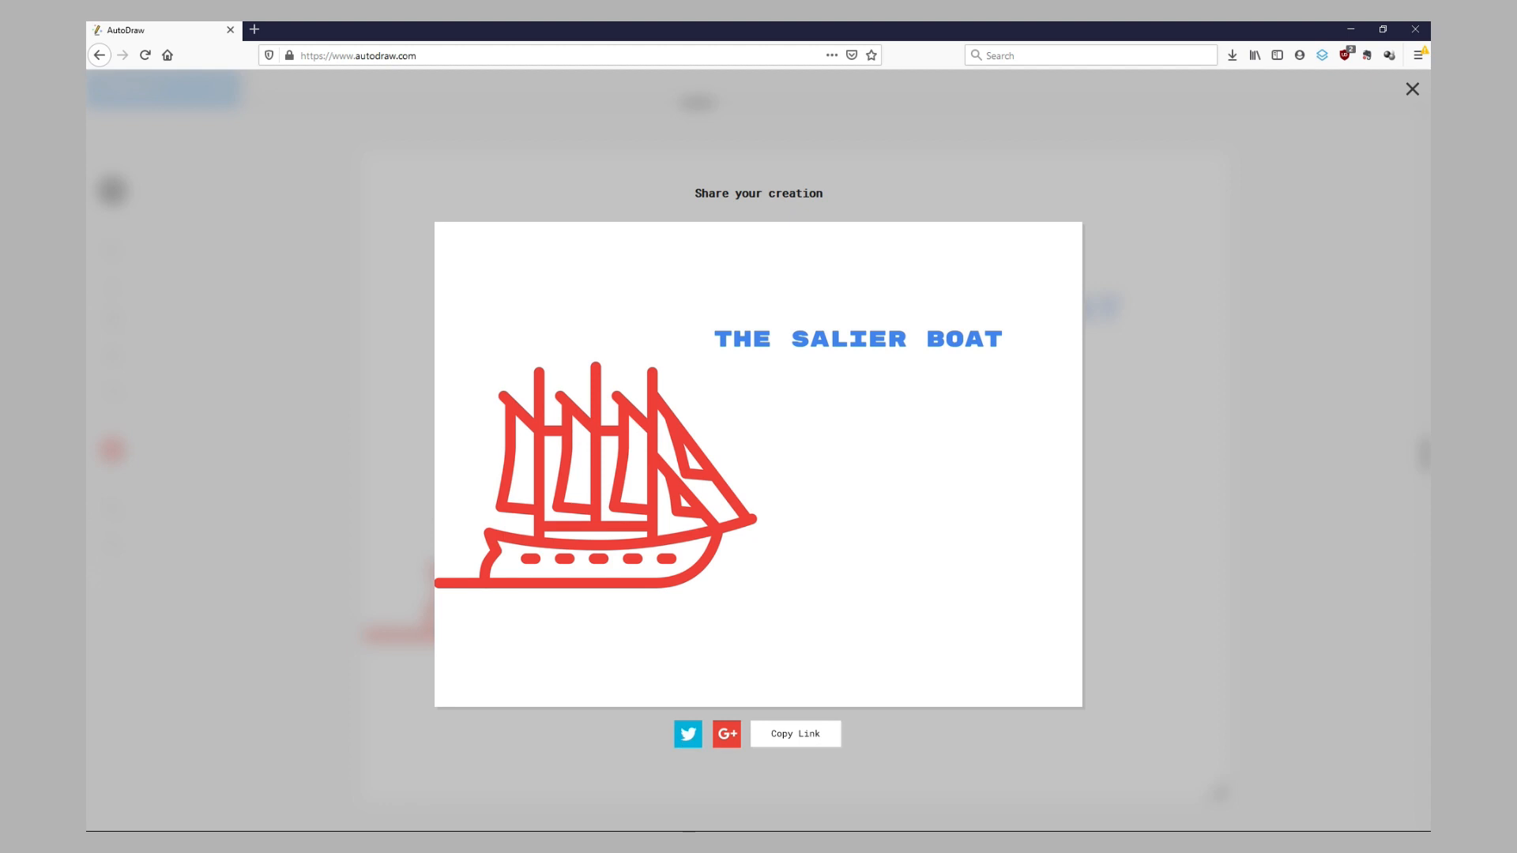
{"action": "left_click", "coordinate": [1413, 89]}
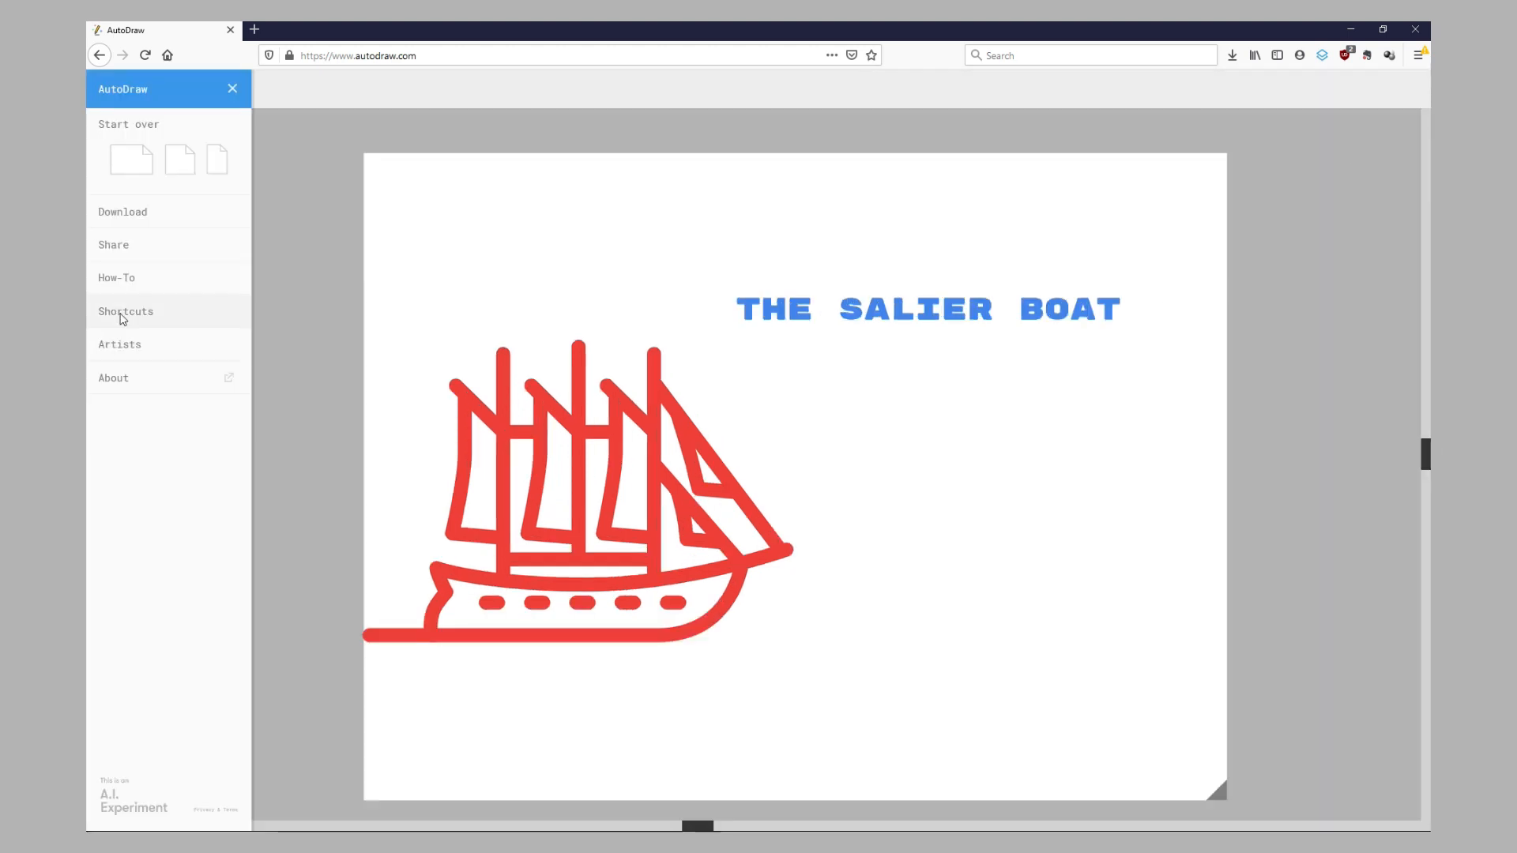
{"action": "left_click", "coordinate": [123, 314]}
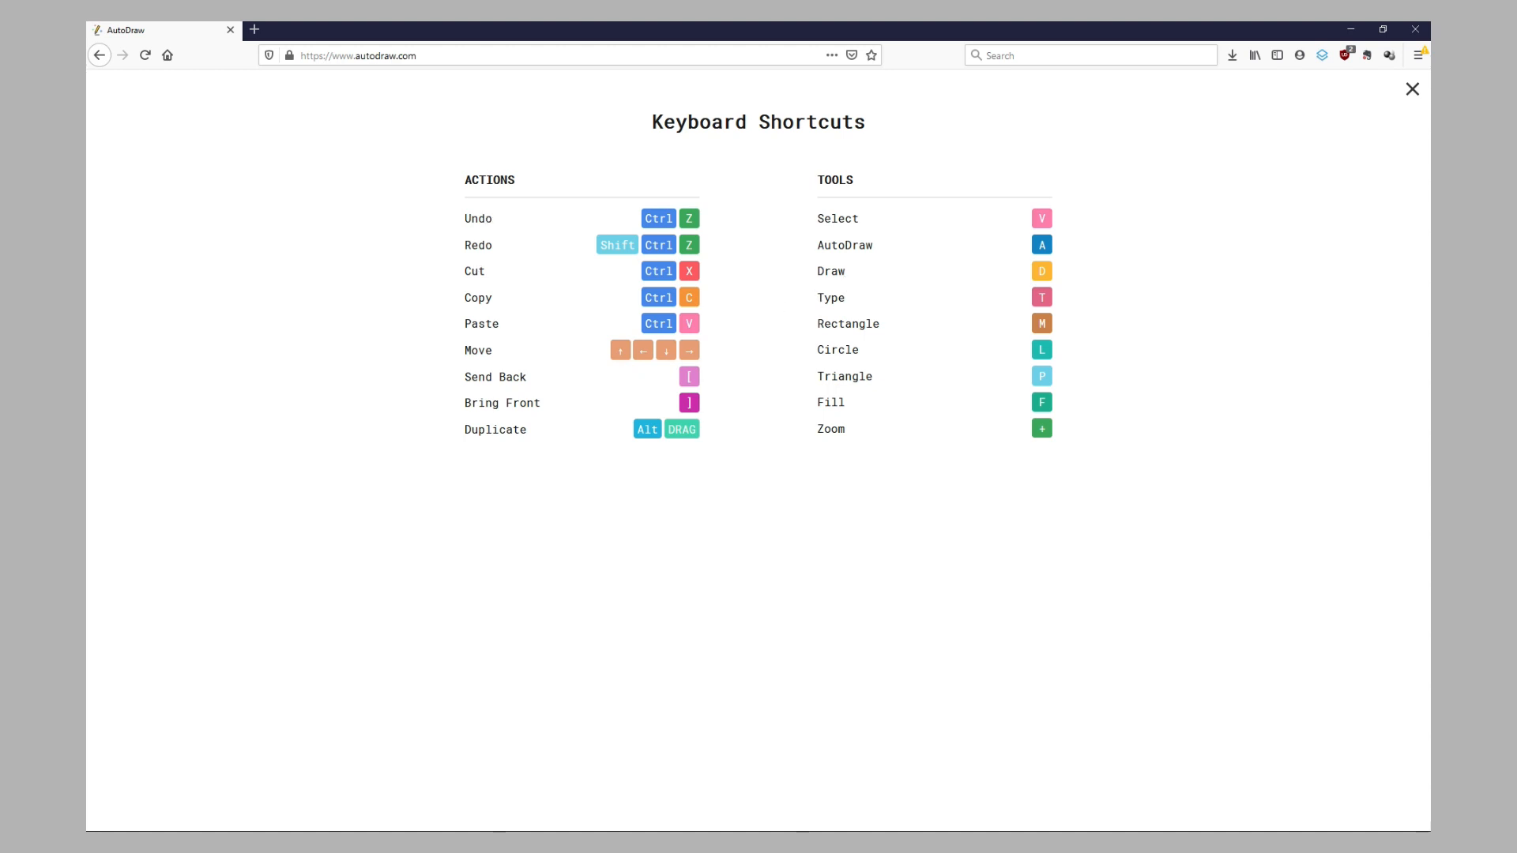
{"action": "left_click", "coordinate": [1420, 101]}
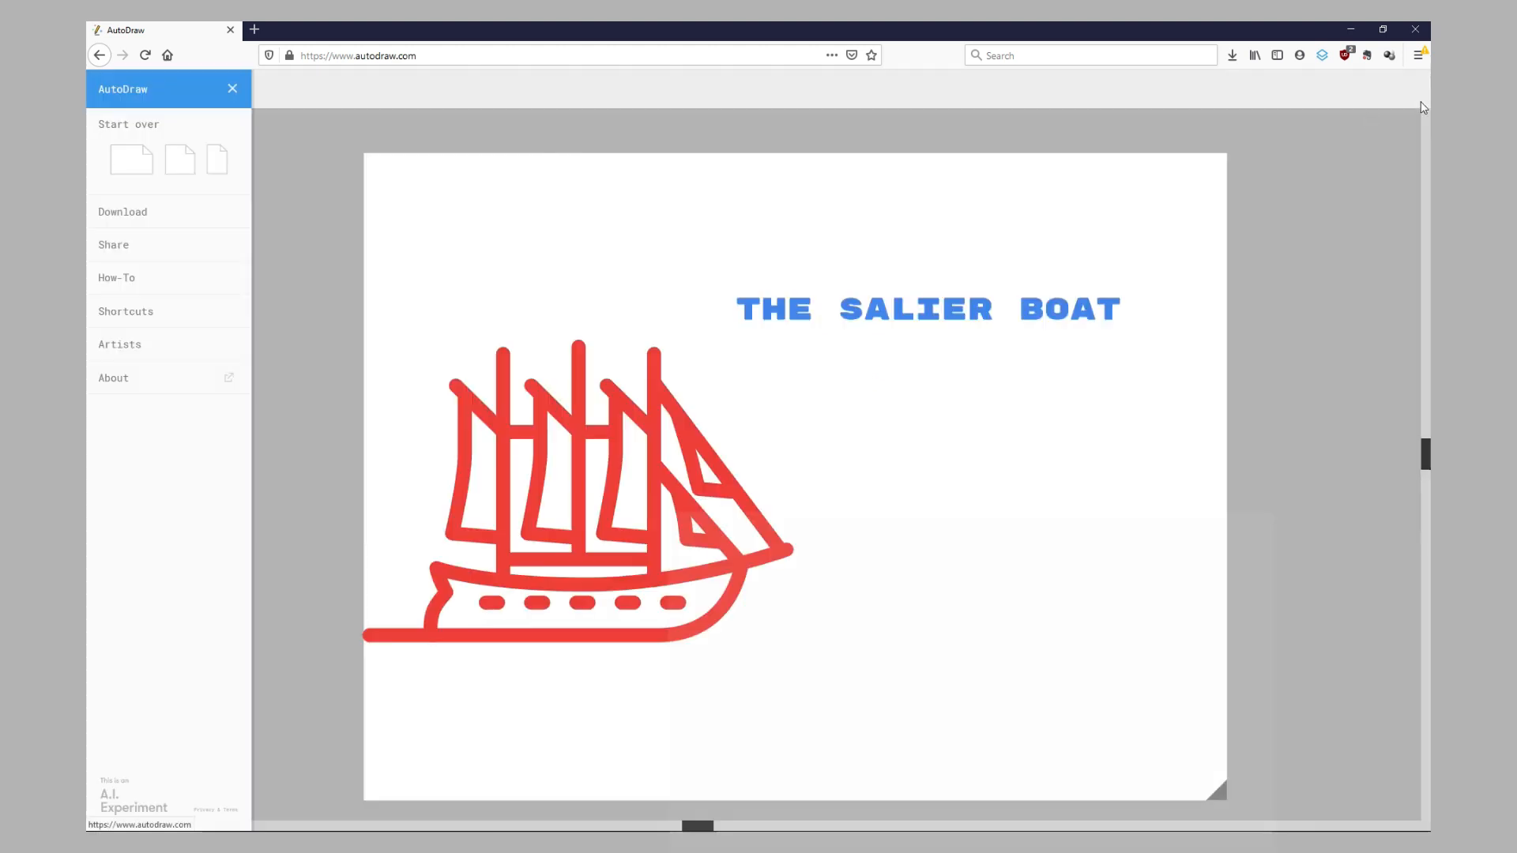
{"action": "left_click", "coordinate": [229, 93]}
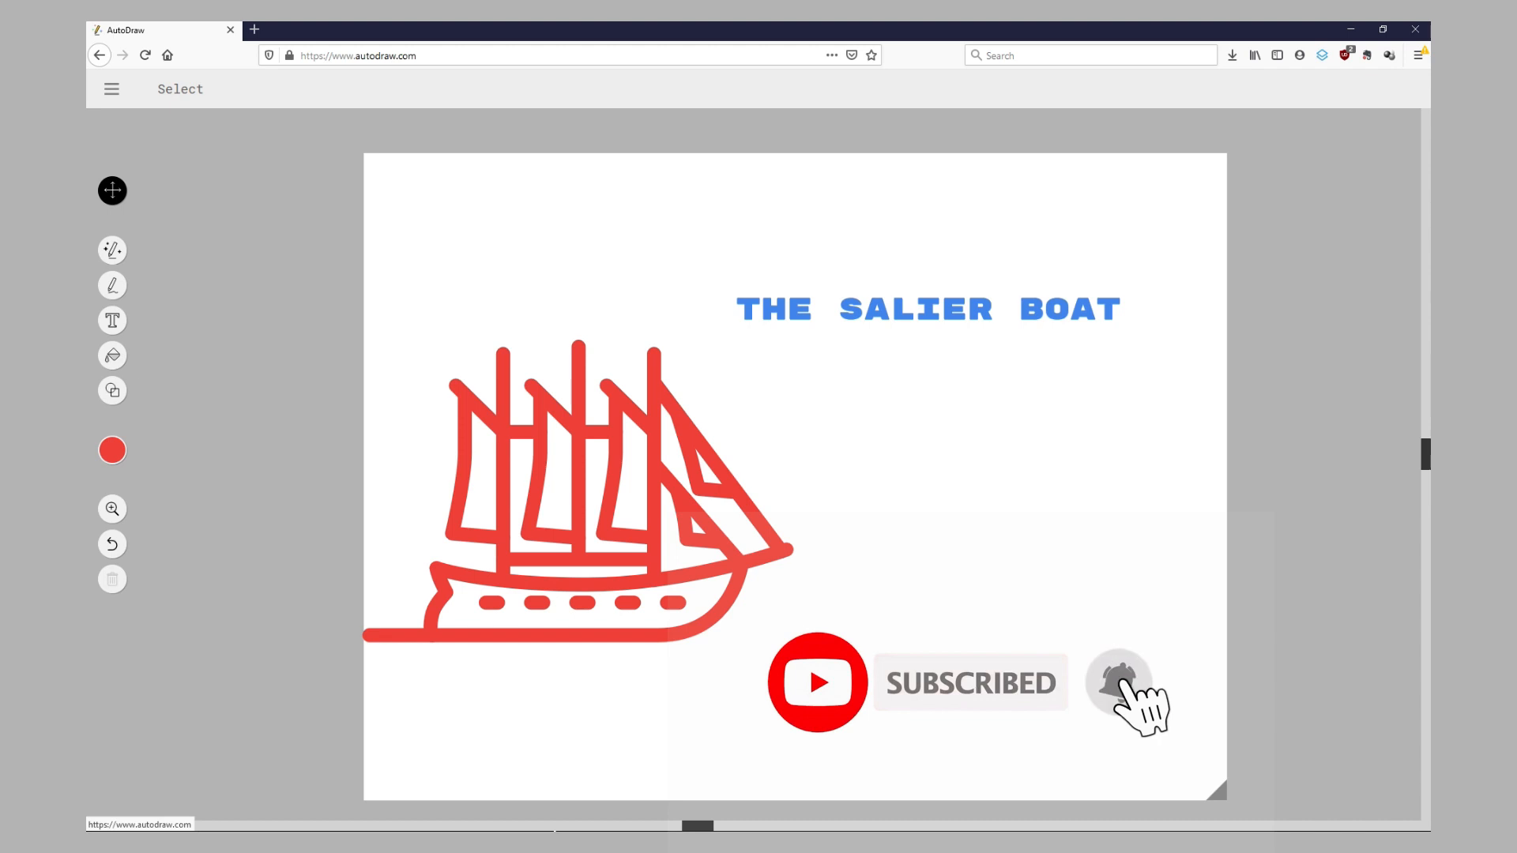